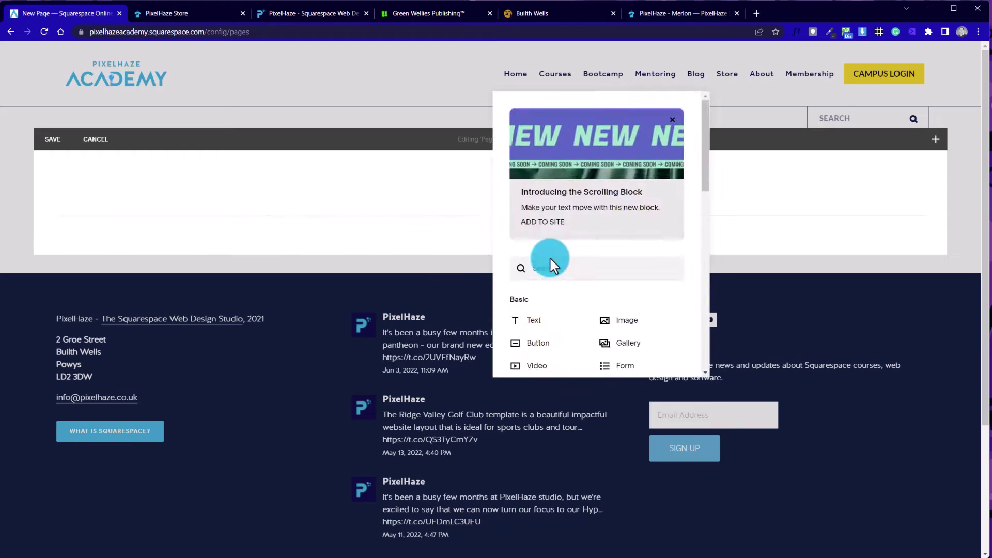
Insert a Summary block and set its content source to the Tech Tips page
{"action": "scroll", "coordinate": [568, 276], "scroll_direction": "down", "scroll_amount": 3}
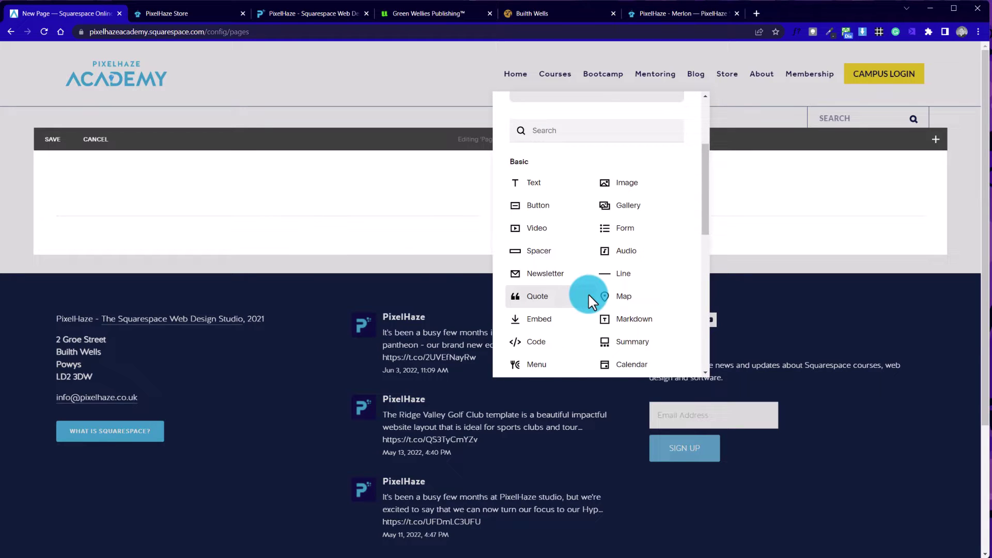
{"action": "scroll", "coordinate": [620, 258], "scroll_direction": "down", "scroll_amount": 3}
{"action": "left_click", "coordinate": [642, 209]}
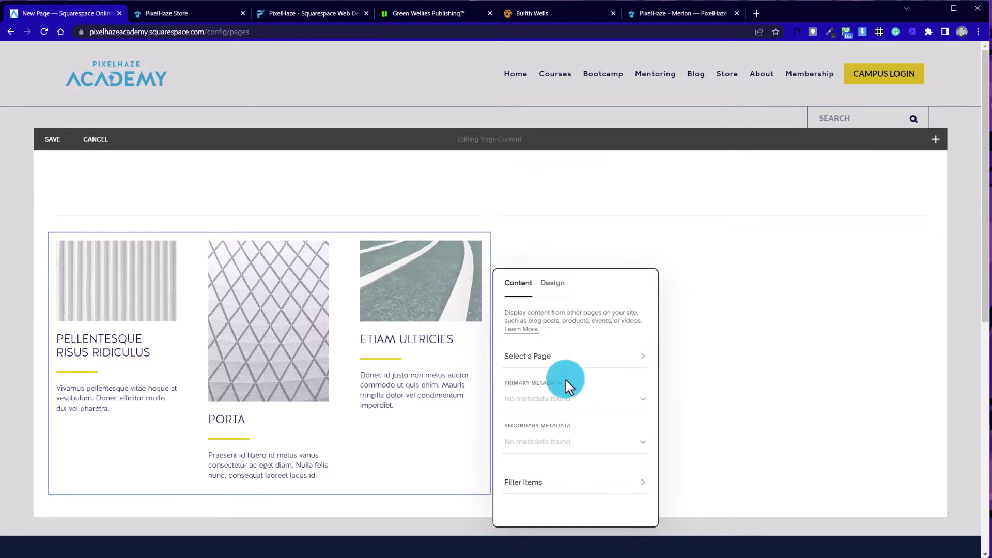
{"action": "left_click_drag", "start_coordinate": [593, 276], "coordinate": [455, 147]}
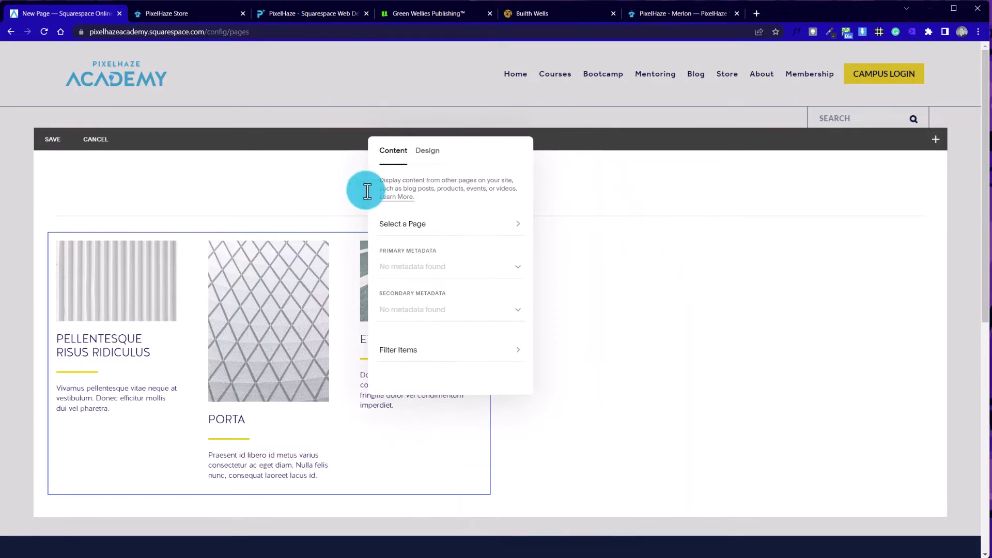
{"action": "left_click", "coordinate": [403, 225]}
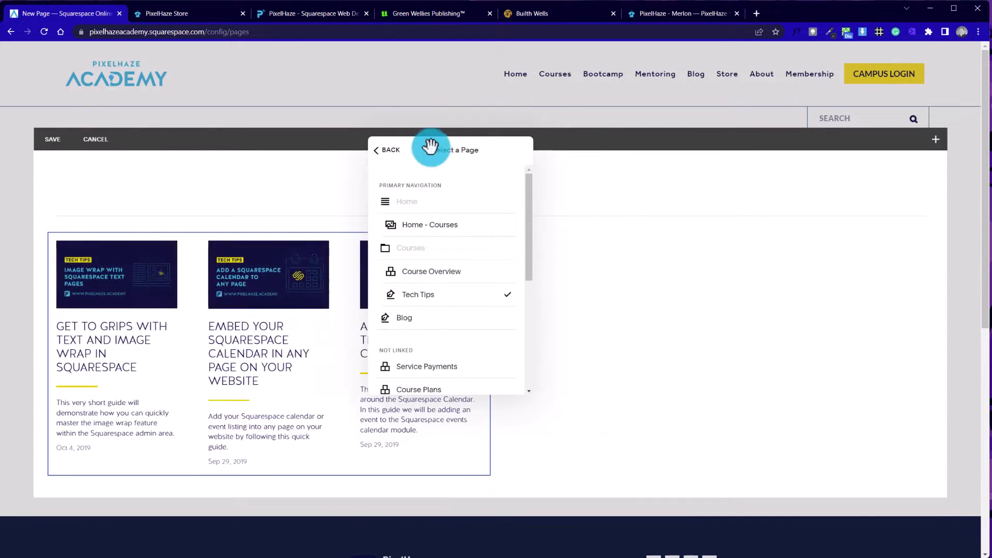
{"action": "left_click", "coordinate": [392, 154]}
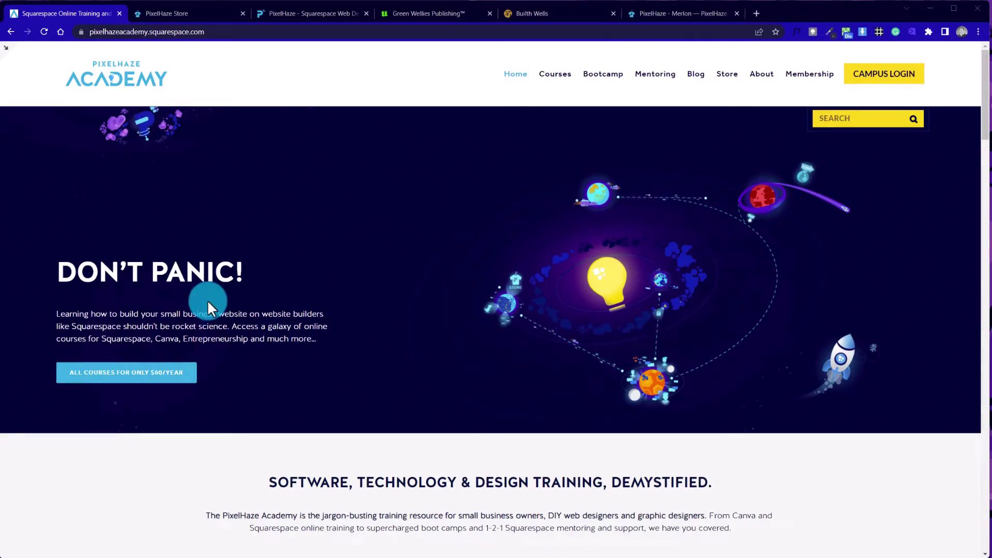
Scroll the PixelHaze Academy homepage down to the From the Blog post cards
{"action": "scroll", "coordinate": [209, 309], "scroll_direction": "down", "scroll_amount": 13}
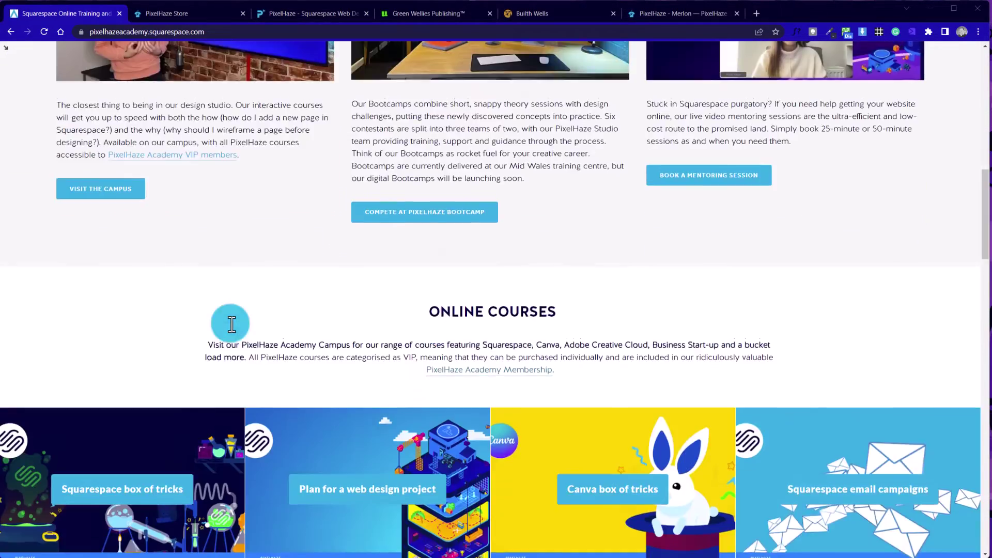
{"action": "scroll", "coordinate": [231, 324], "scroll_direction": "down", "scroll_amount": 14}
{"action": "scroll", "coordinate": [232, 323], "scroll_direction": "up", "scroll_amount": 3}
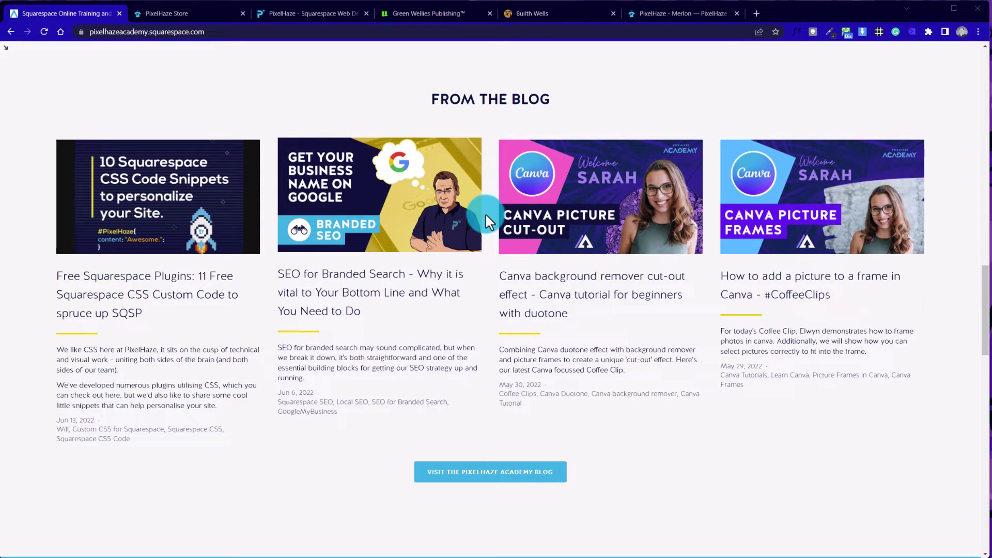
Switch to the PixelHaze Store tab and scroll to Featured Squarespace Templates
{"action": "key", "text": "ctrl+Tab"}
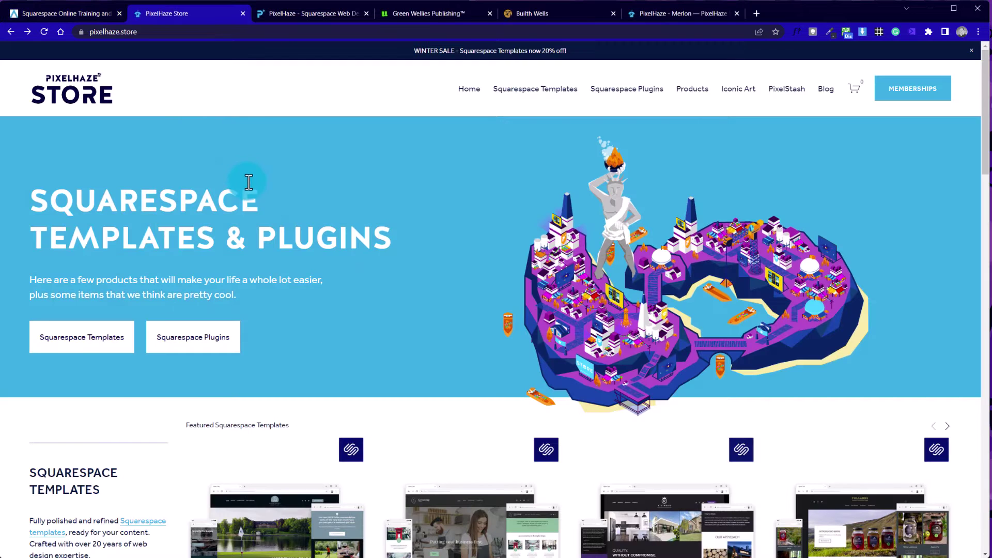
{"action": "scroll", "coordinate": [250, 183], "scroll_direction": "down", "scroll_amount": 5}
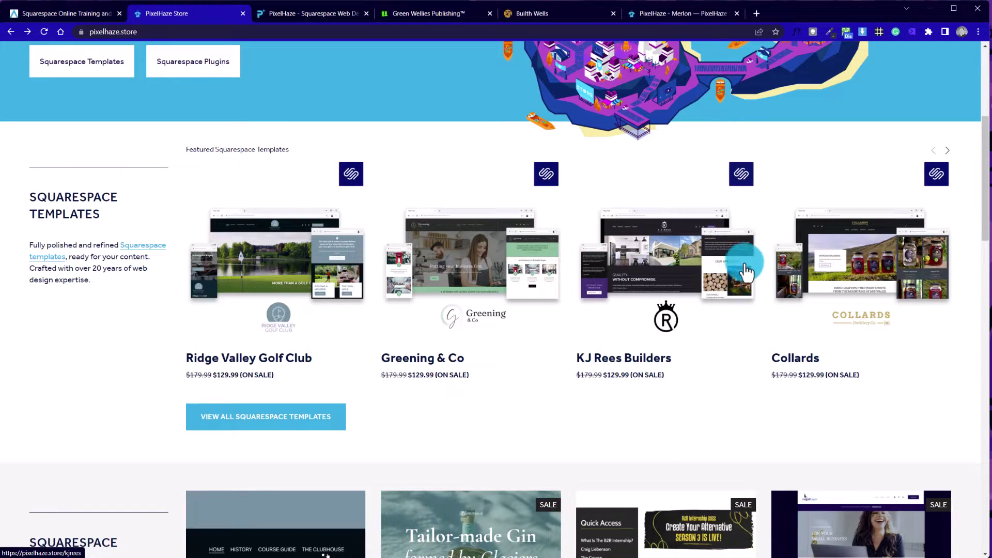
{"action": "scroll", "coordinate": [744, 263], "scroll_direction": "down", "scroll_amount": 3}
{"action": "scroll", "coordinate": [744, 264], "scroll_direction": "up", "scroll_amount": 3}
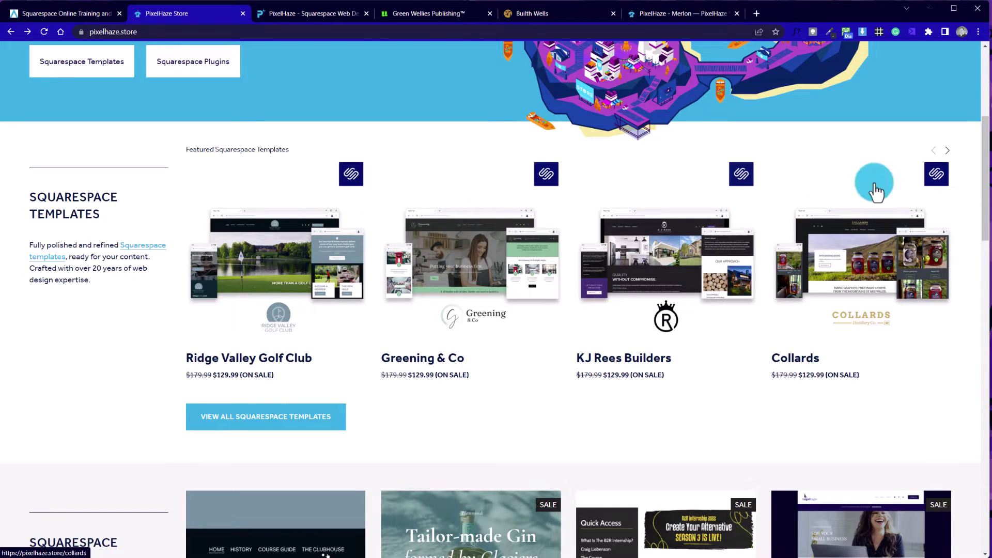
Cycle the templates carousel through to Playground and back, selecting the Ridge Valley Golf Club title
{"action": "left_click", "coordinate": [945, 155]}
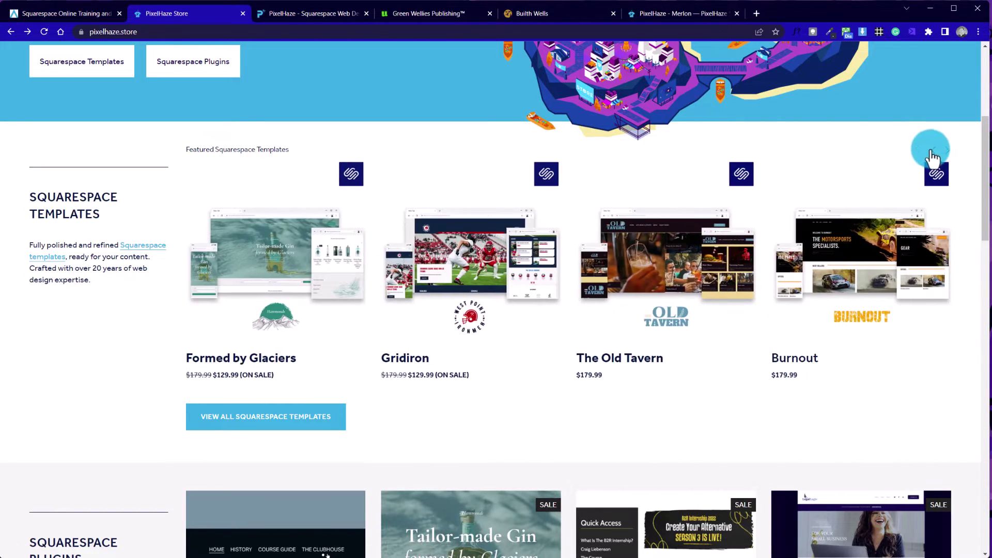
{"action": "left_click", "coordinate": [931, 155]}
{"action": "left_click", "coordinate": [950, 155]}
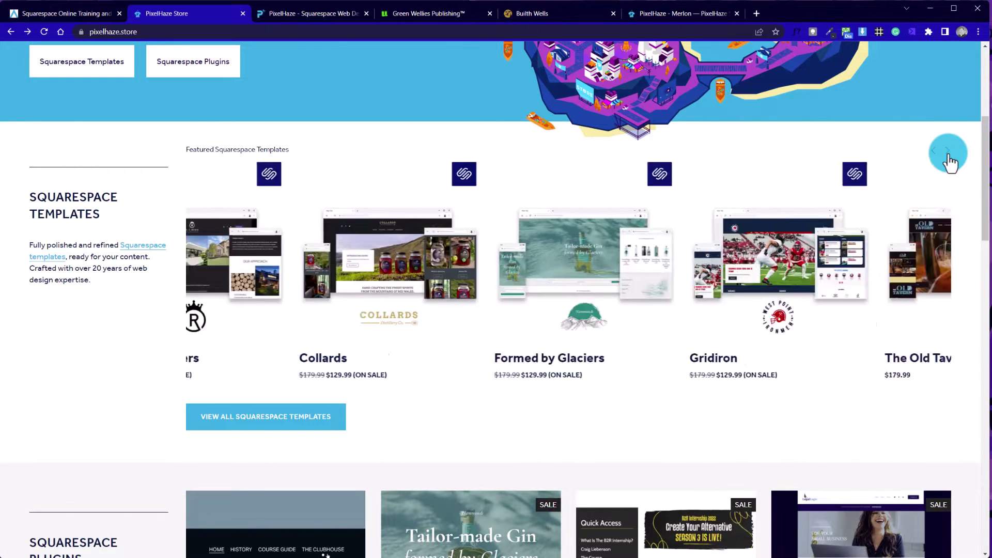
{"action": "left_click", "coordinate": [947, 155]}
{"action": "left_click", "coordinate": [947, 154]}
{"action": "left_click", "coordinate": [946, 153]}
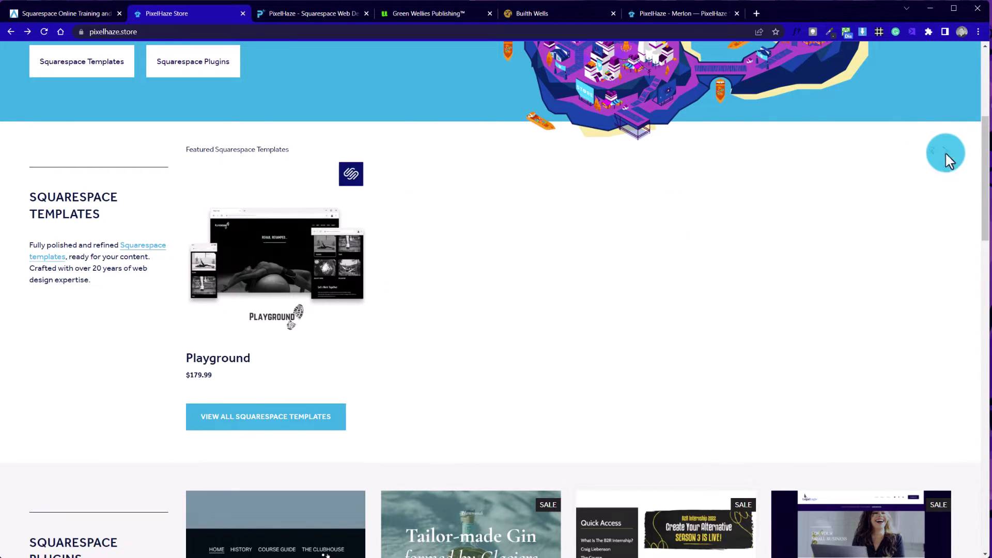
{"action": "left_click", "coordinate": [932, 153]}
{"action": "left_click", "coordinate": [299, 265]}
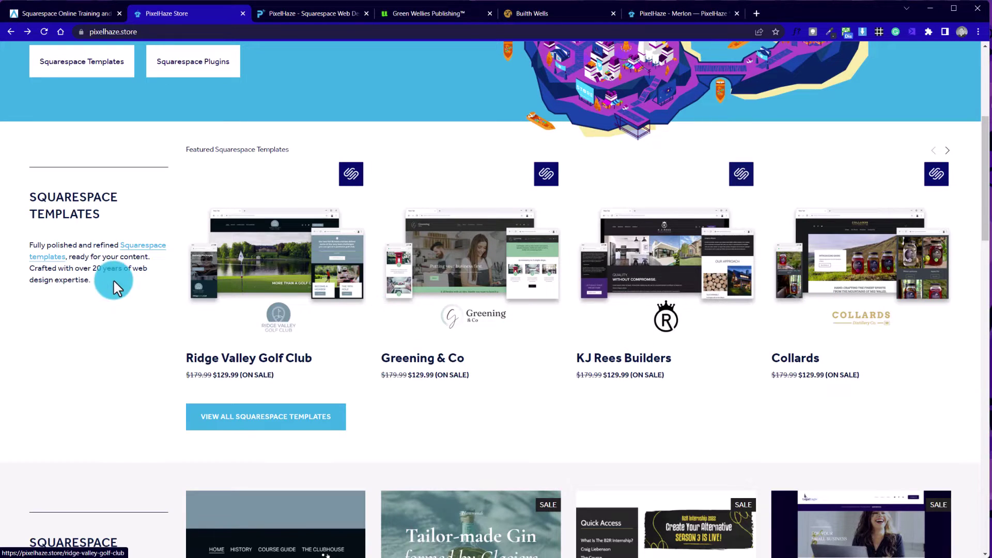
{"action": "triple_click", "coordinate": [184, 358]}
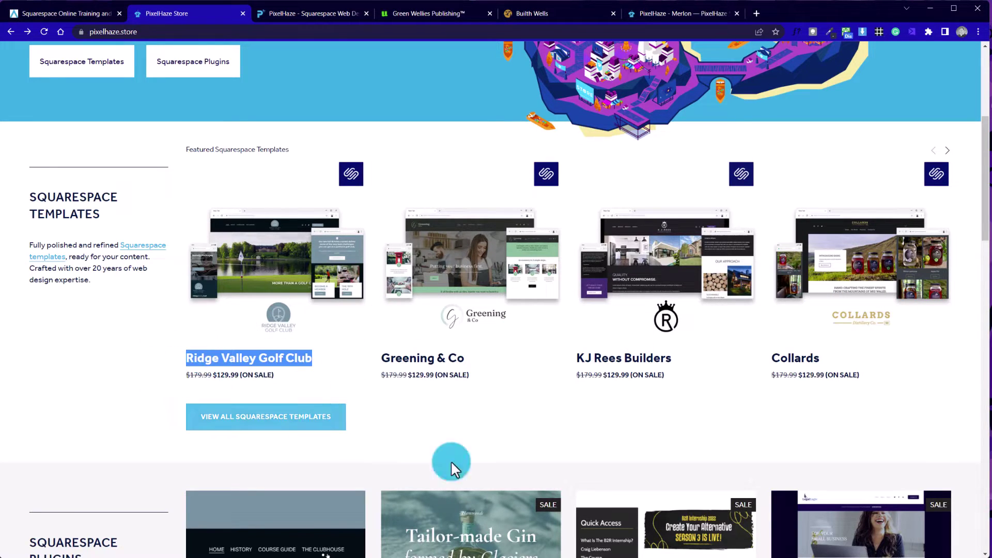
Scroll down from the templates to the eight-item Squarespace Plugins grid
{"action": "scroll", "coordinate": [240, 356], "scroll_direction": "down", "scroll_amount": 8}
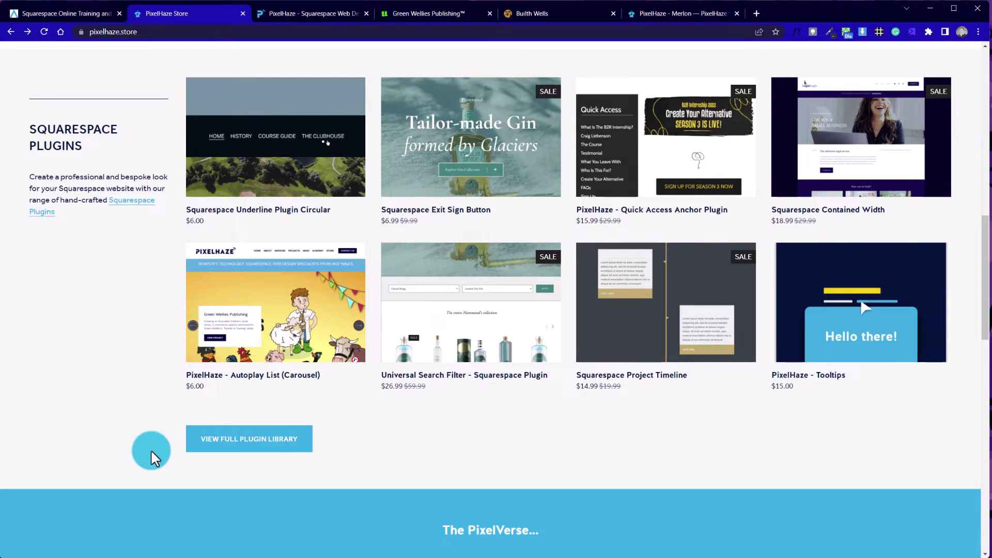
{"action": "scroll", "coordinate": [232, 452], "scroll_direction": "up", "scroll_amount": 8}
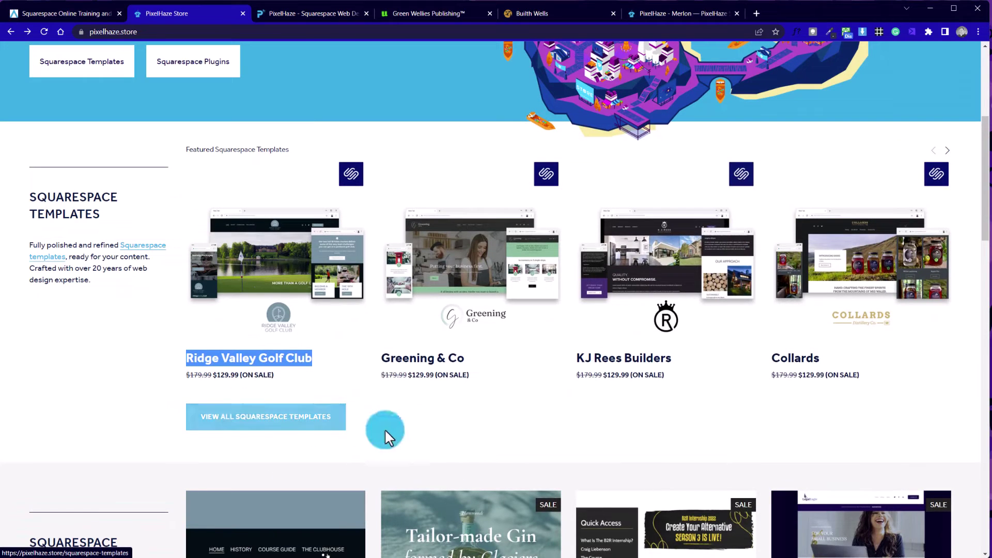
{"action": "scroll", "coordinate": [337, 431], "scroll_direction": "down", "scroll_amount": 8}
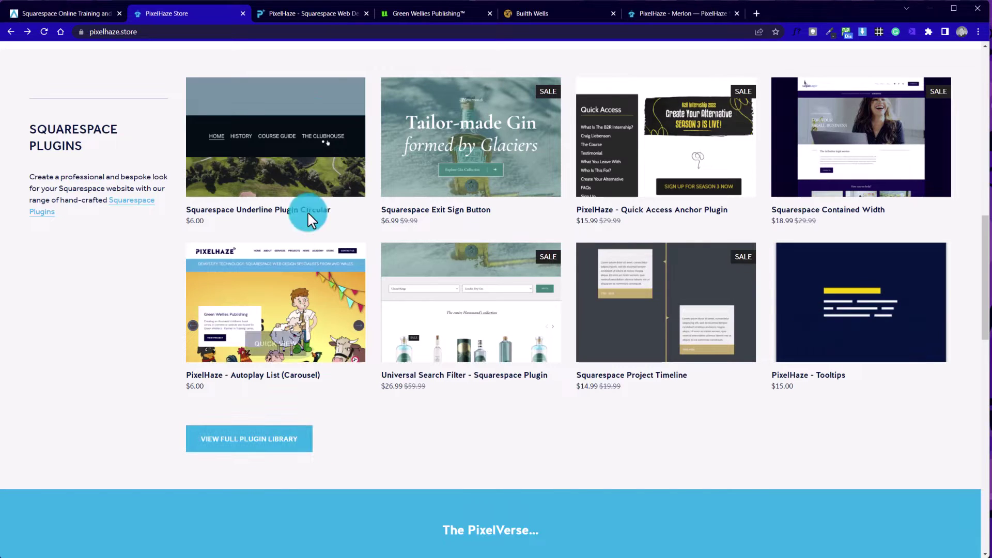
On the PixelHaze Studio homepage, scroll to the footer and back up to the blog post carousel
{"action": "left_click", "coordinate": [298, 16]}
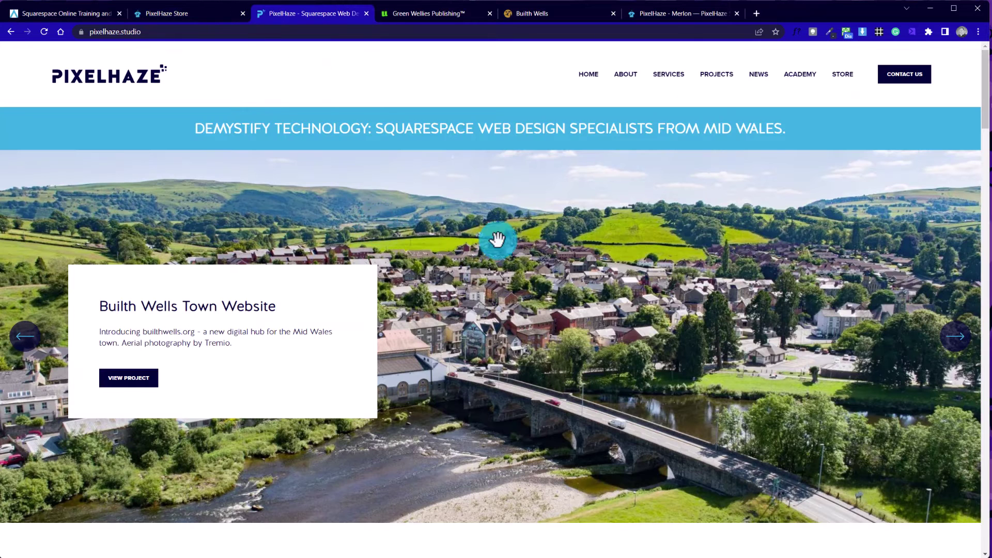
{"action": "scroll", "coordinate": [490, 258], "scroll_direction": "down", "scroll_amount": 12}
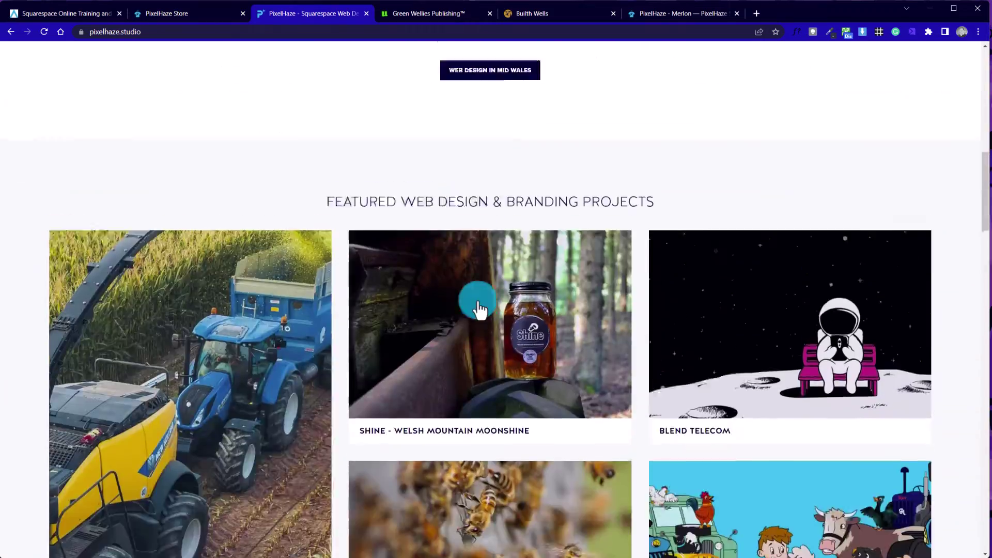
{"action": "scroll", "coordinate": [478, 305], "scroll_direction": "down", "scroll_amount": 20}
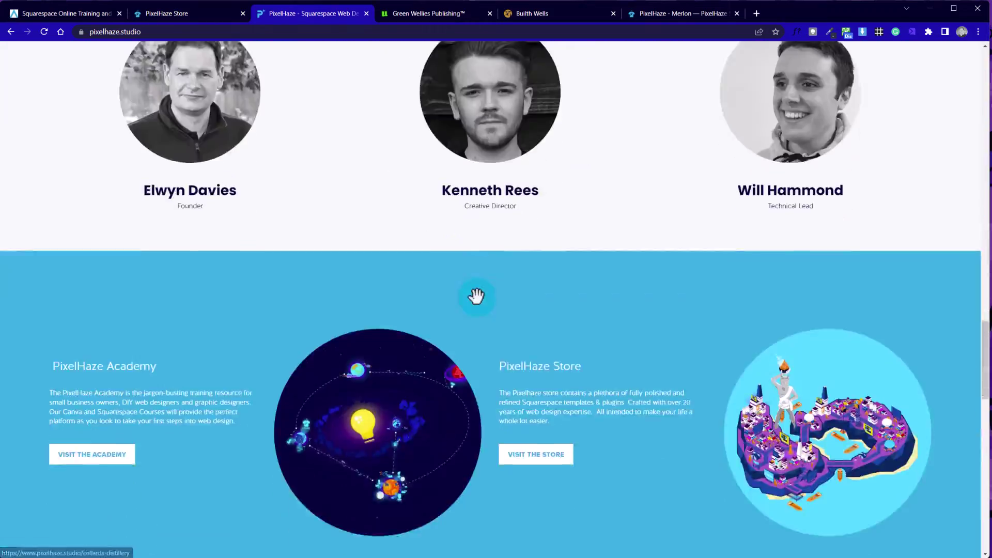
{"action": "scroll", "coordinate": [476, 296], "scroll_direction": "up", "scroll_amount": 20}
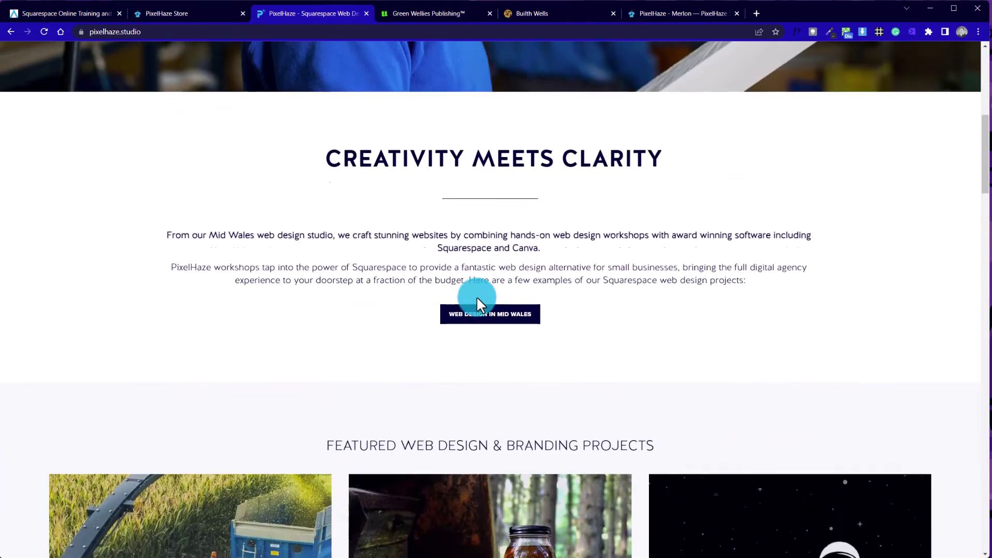
{"action": "scroll", "coordinate": [476, 296], "scroll_direction": "down", "scroll_amount": 15}
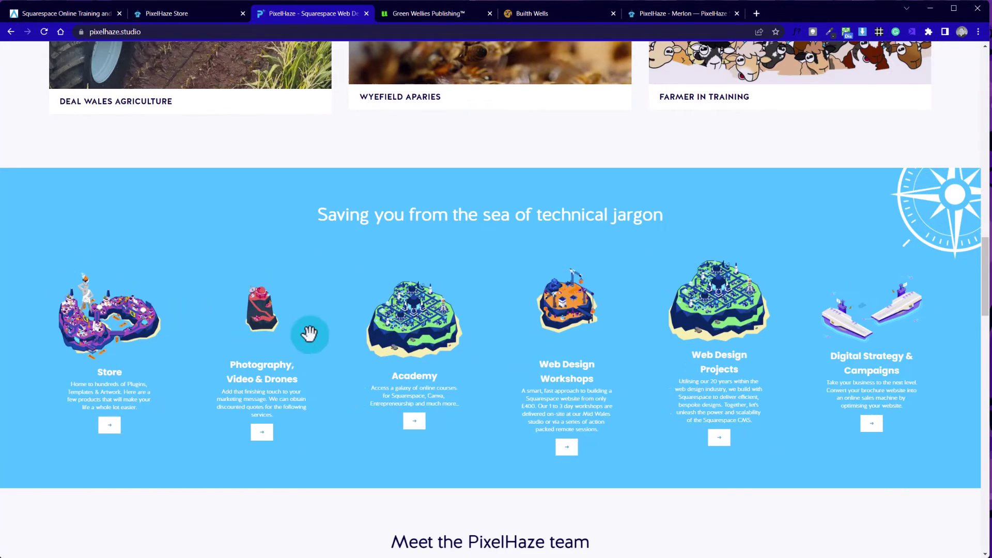
{"action": "scroll", "coordinate": [409, 359], "scroll_direction": "down", "scroll_amount": 3}
{"action": "scroll", "coordinate": [409, 359], "scroll_direction": "down", "scroll_amount": 5}
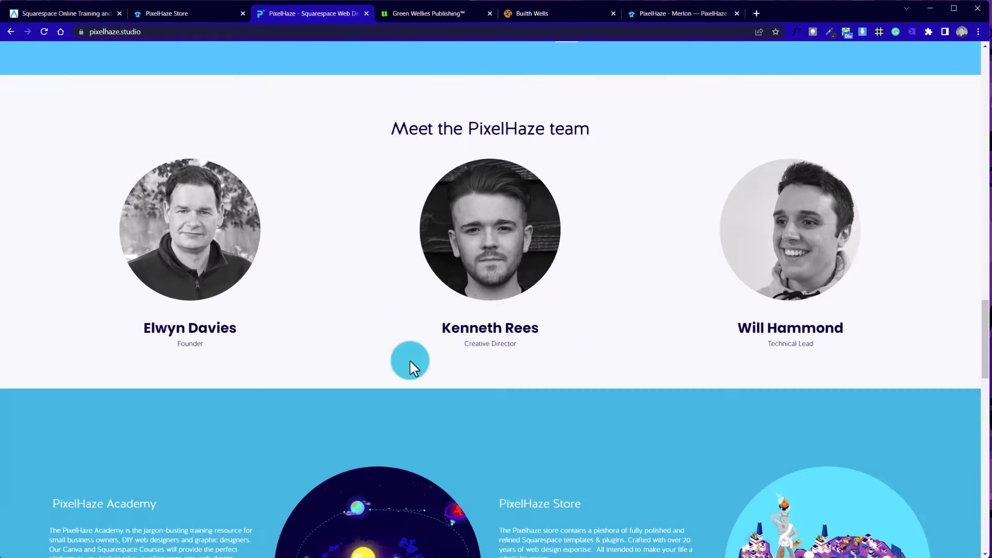
{"action": "scroll", "coordinate": [409, 359], "scroll_direction": "down", "scroll_amount": 12}
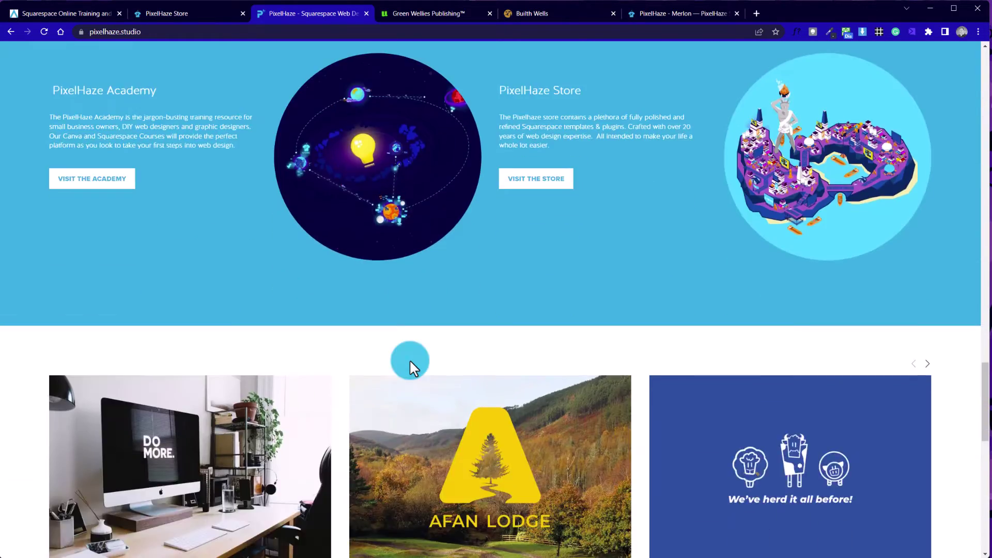
{"action": "scroll", "coordinate": [409, 358], "scroll_direction": "down", "scroll_amount": 3}
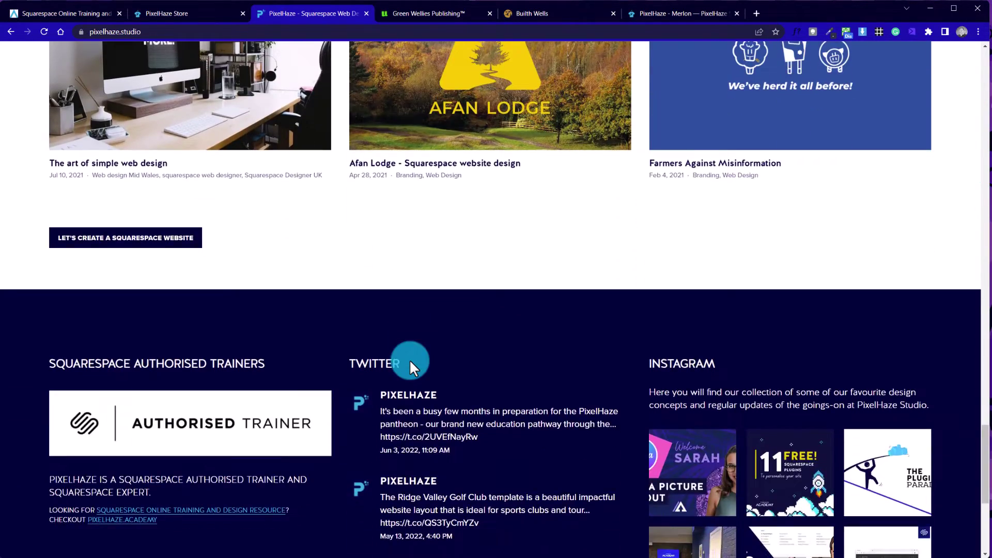
{"action": "scroll", "coordinate": [409, 359], "scroll_direction": "up", "scroll_amount": 6}
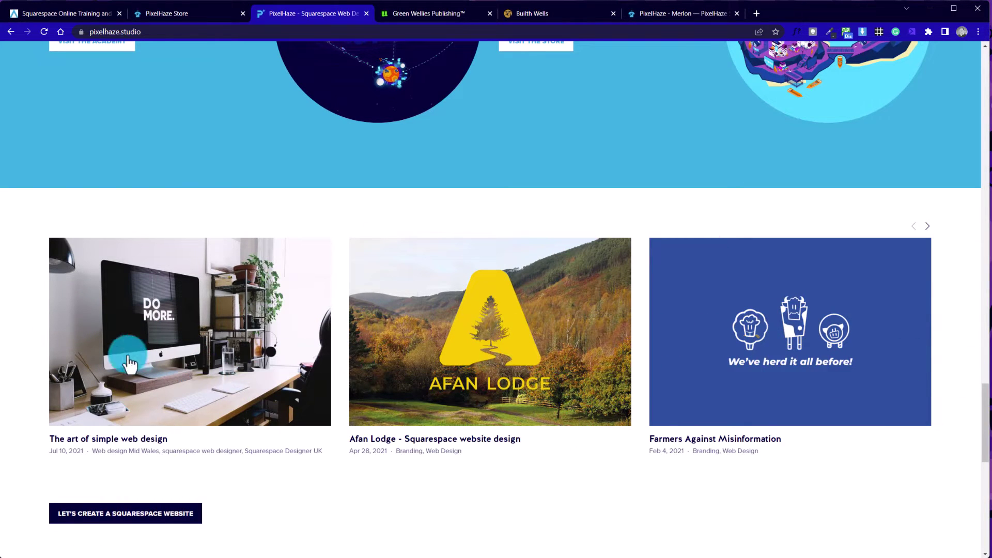
Page the blog carousel forward two projects and back, then move to the Green Wellies Publishing tab
{"action": "left_click", "coordinate": [931, 234]}
{"action": "left_click", "coordinate": [931, 233]}
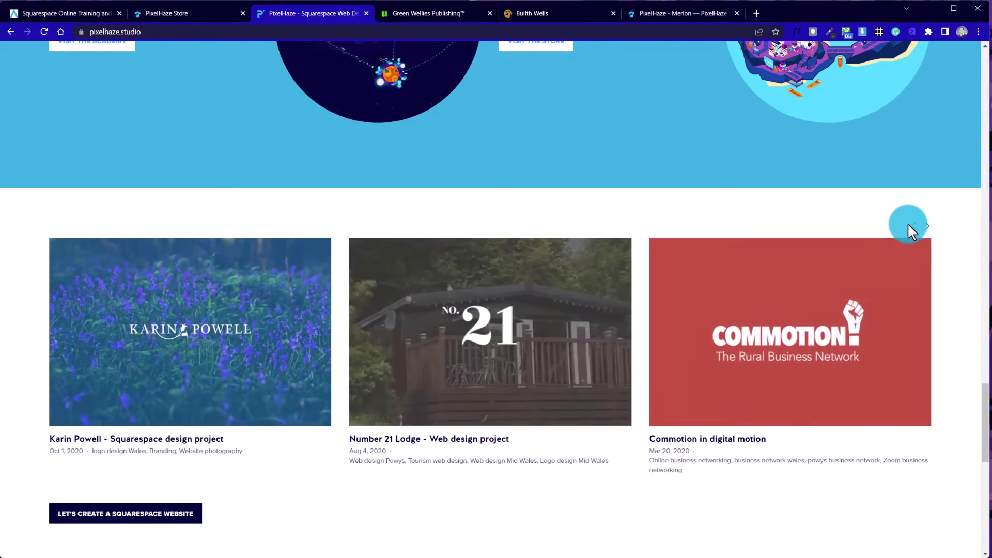
{"action": "left_click", "coordinate": [913, 226]}
{"action": "left_click", "coordinate": [912, 225]}
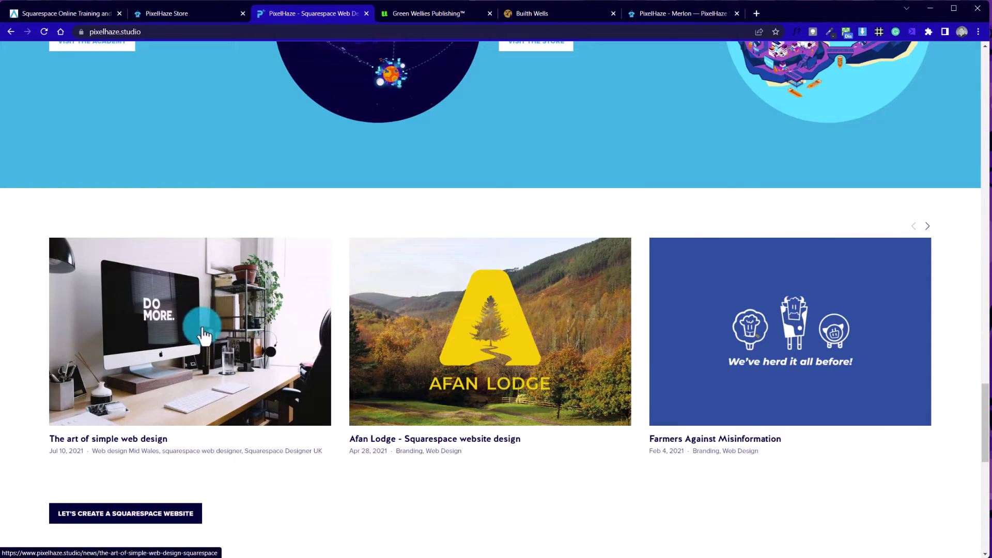
{"action": "scroll", "coordinate": [512, 220], "scroll_direction": "up", "scroll_amount": 10}
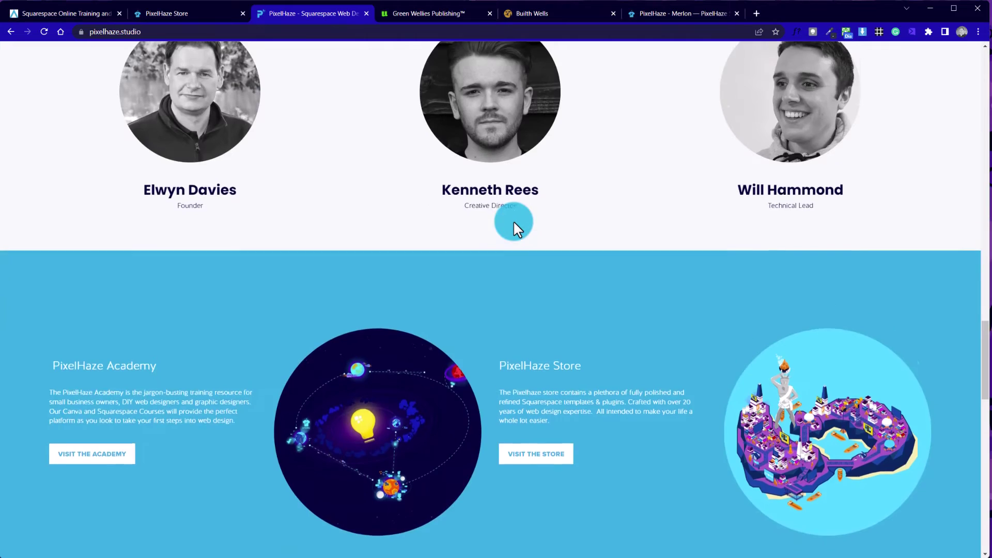
{"action": "key", "text": "ctrl+Tab"}
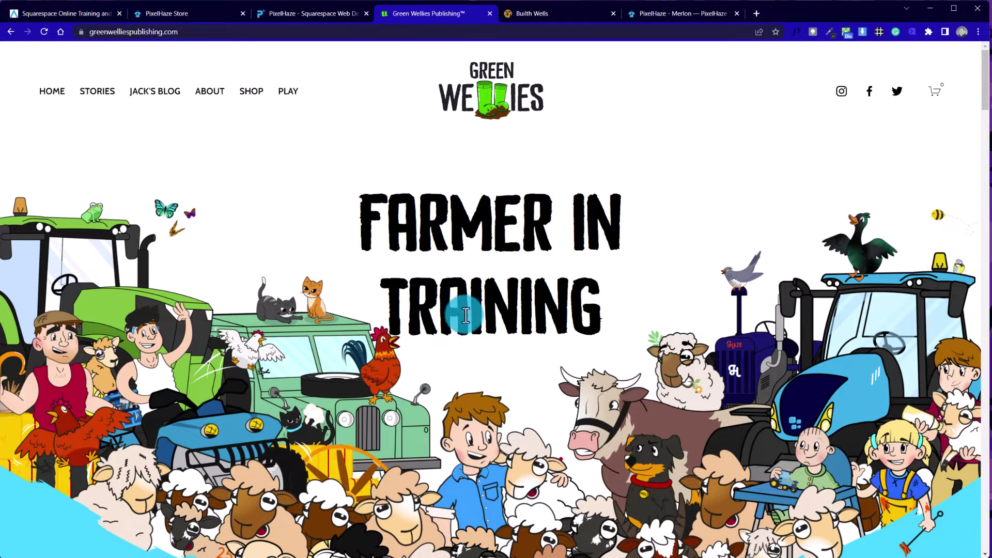
Scroll to Clothing and Accessories and advance its carousel three times to the Children's Cap and Tote bag
{"action": "scroll", "coordinate": [460, 319], "scroll_direction": "down", "scroll_amount": 12}
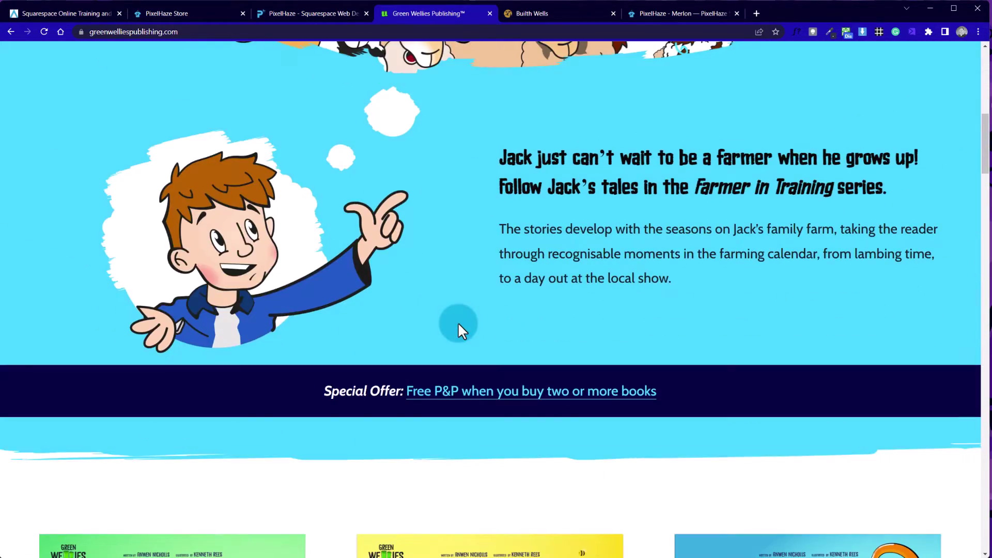
{"action": "scroll", "coordinate": [458, 321], "scroll_direction": "down", "scroll_amount": 5}
{"action": "scroll", "coordinate": [458, 321], "scroll_direction": "down", "scroll_amount": 15}
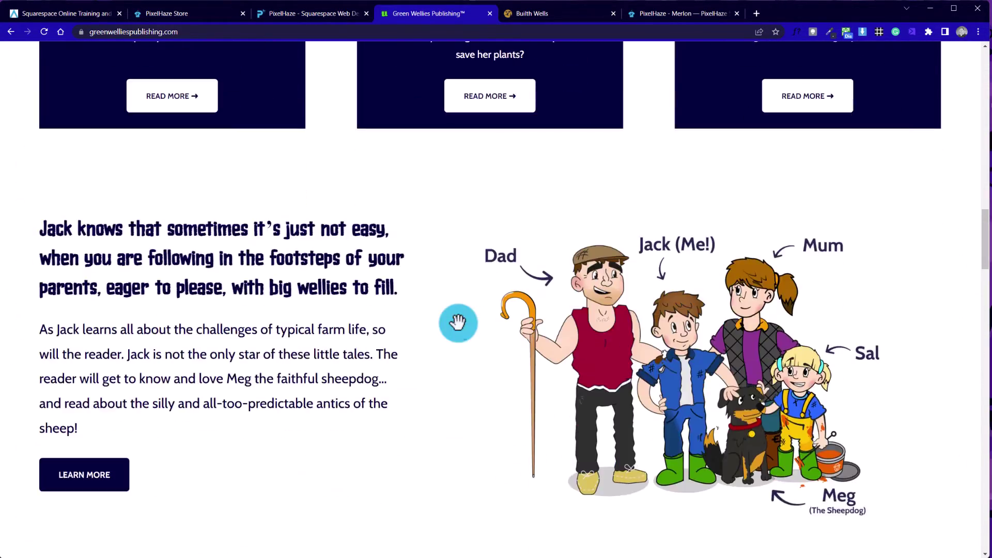
{"action": "scroll", "coordinate": [458, 322], "scroll_direction": "down", "scroll_amount": 18}
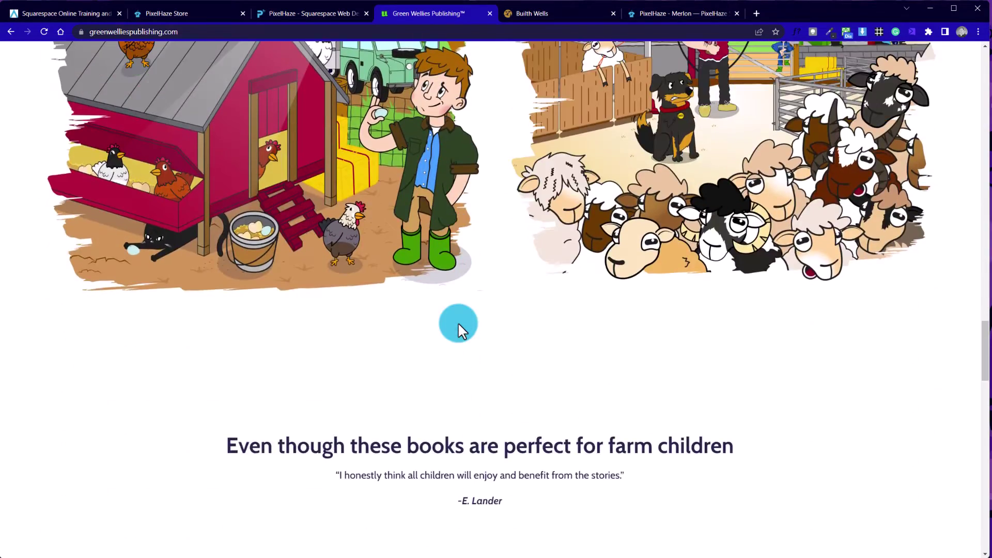
{"action": "scroll", "coordinate": [457, 322], "scroll_direction": "down", "scroll_amount": 5}
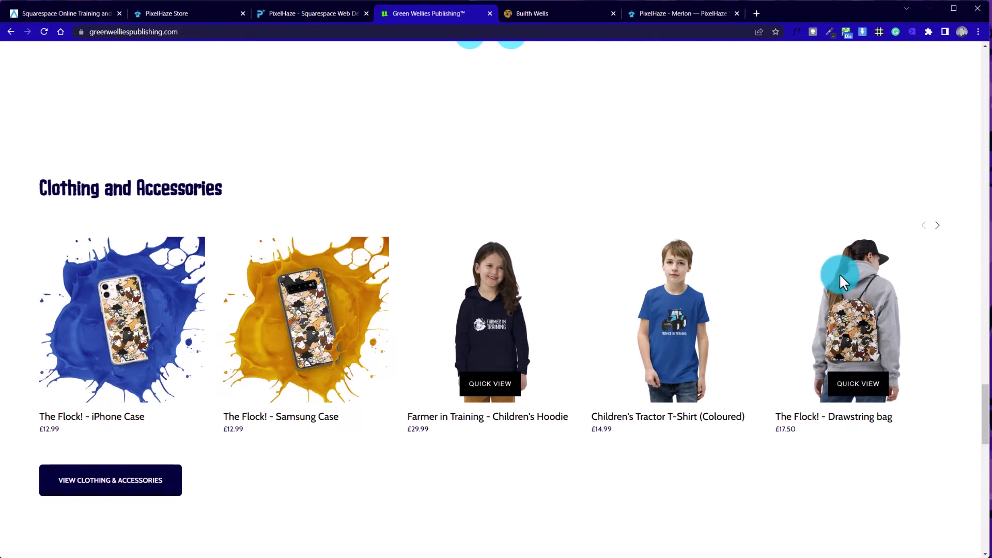
{"action": "left_click", "coordinate": [940, 229]}
{"action": "left_click", "coordinate": [940, 229]}
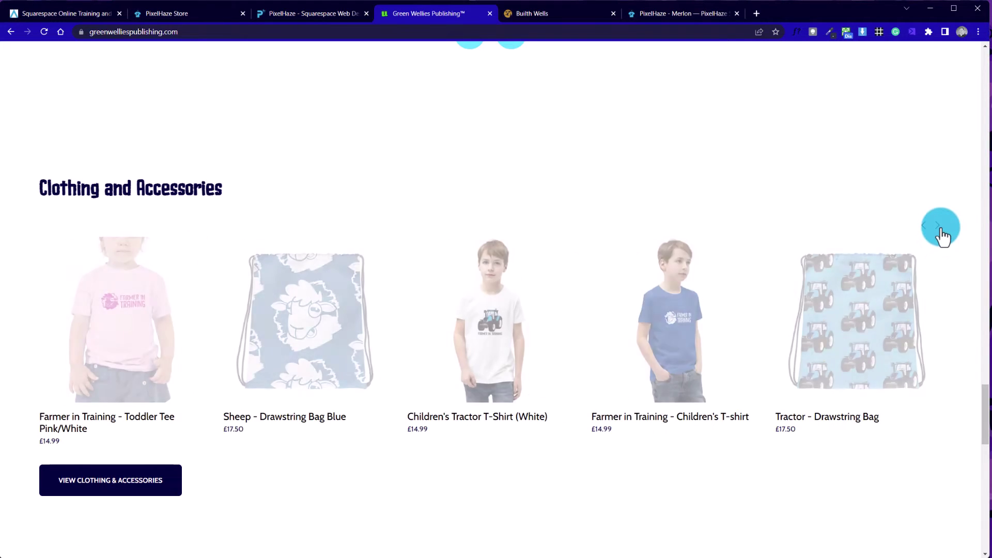
{"action": "left_click", "coordinate": [939, 228]}
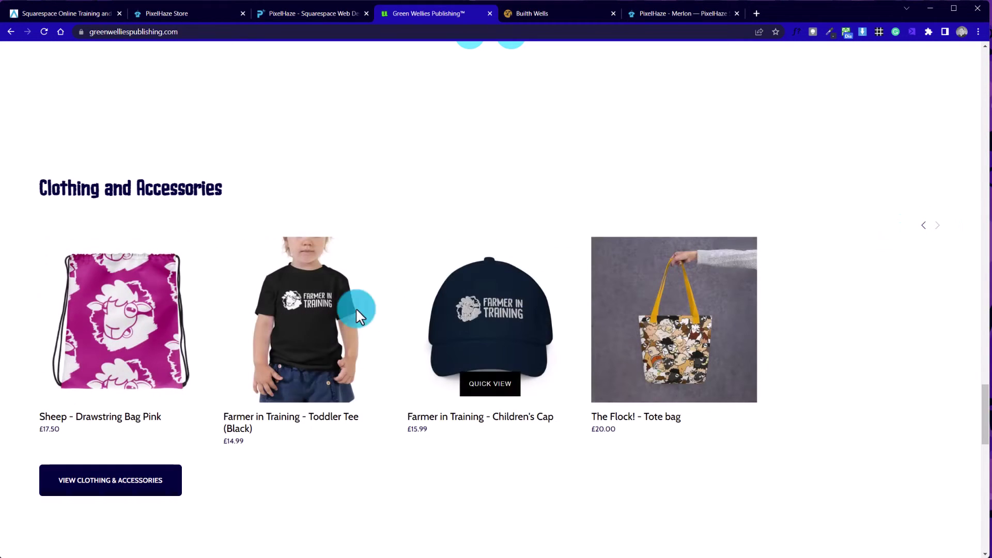
Quick-view the Children's Cap in fuchsia and navy, check its Color options, then go to the Builth Wells tab
{"action": "left_click", "coordinate": [495, 388]}
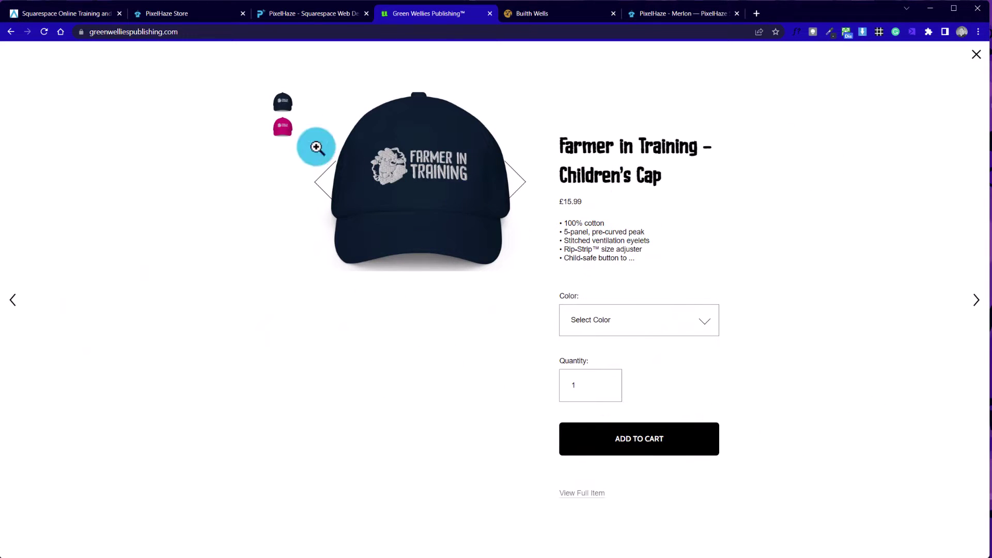
{"action": "left_click", "coordinate": [277, 129]}
{"action": "left_click", "coordinate": [278, 109]}
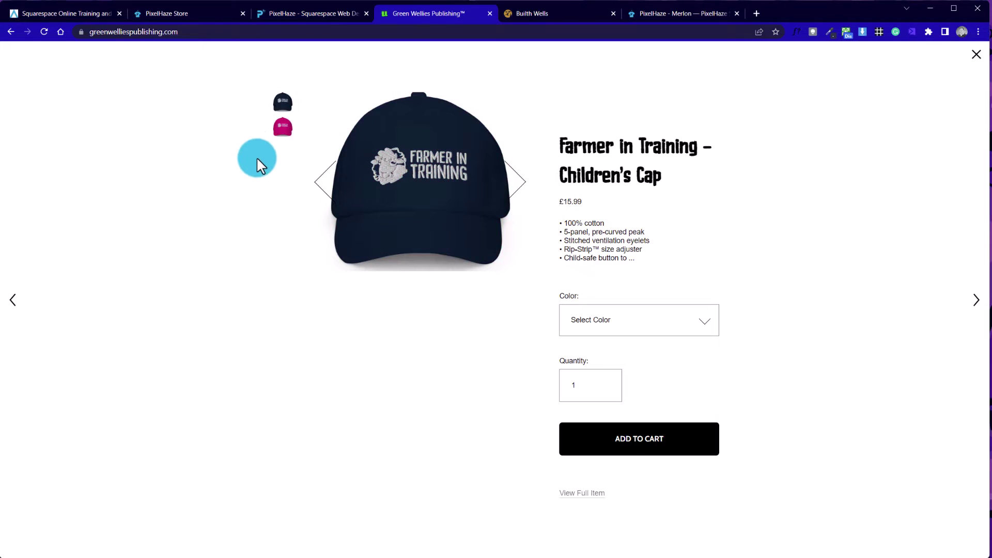
{"action": "left_click", "coordinate": [278, 123]}
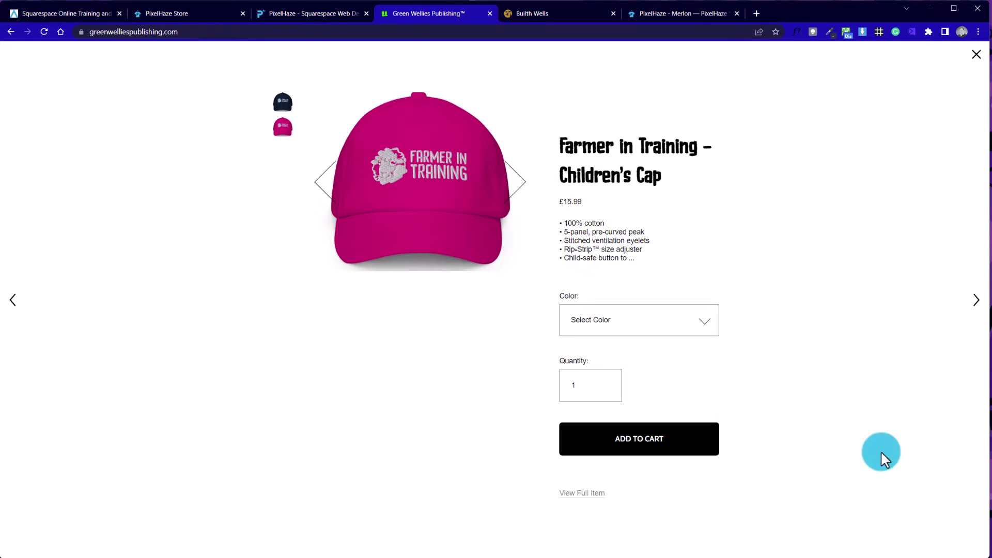
{"action": "left_click", "coordinate": [662, 320]}
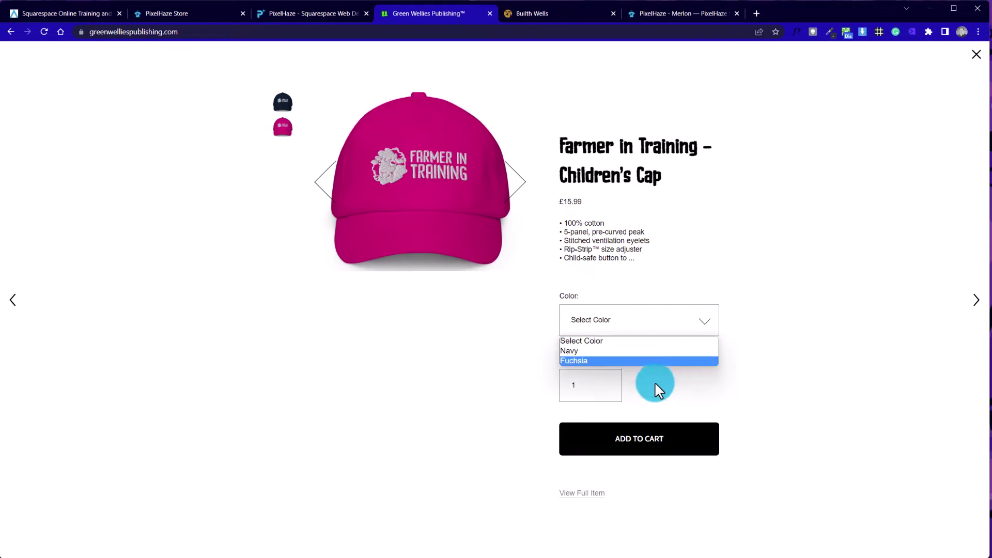
{"action": "left_click", "coordinate": [769, 268]}
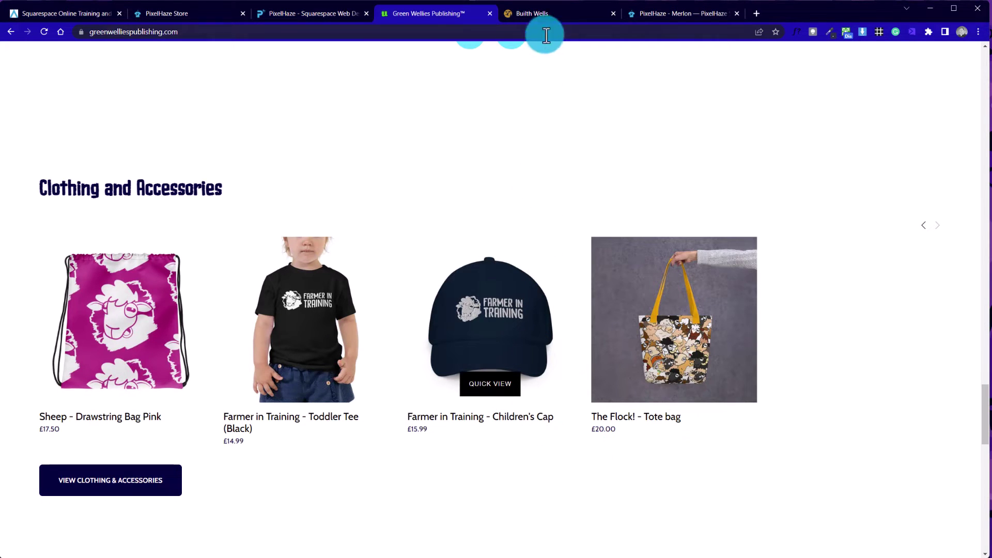
{"action": "left_click", "coordinate": [547, 14]}
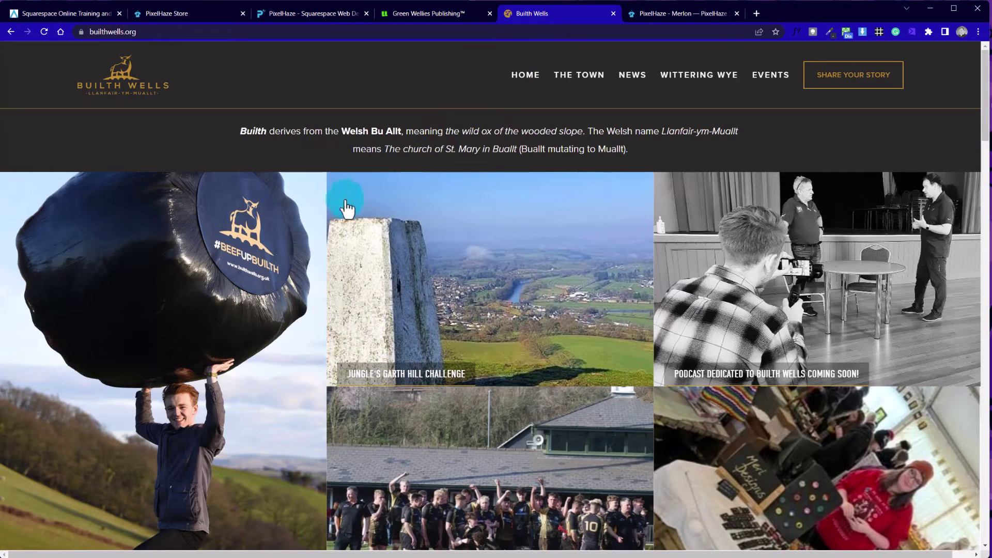
Scroll the builthwells.org homepage past the image tiles to the Builth Wells News cards and View All Posts
{"action": "scroll", "coordinate": [399, 428], "scroll_direction": "down", "scroll_amount": 5}
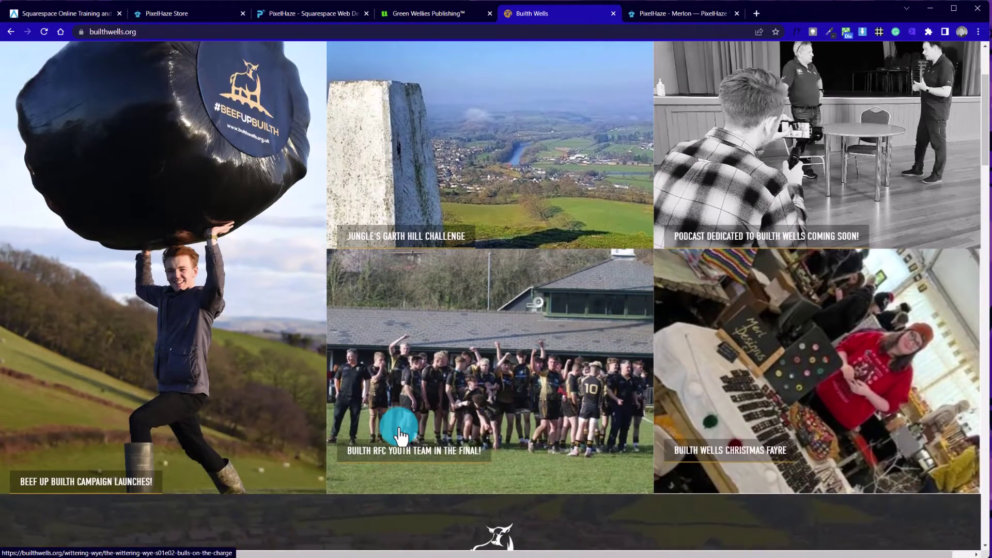
{"action": "scroll", "coordinate": [398, 427], "scroll_direction": "down", "scroll_amount": 3}
{"action": "scroll", "coordinate": [398, 427], "scroll_direction": "up", "scroll_amount": 8}
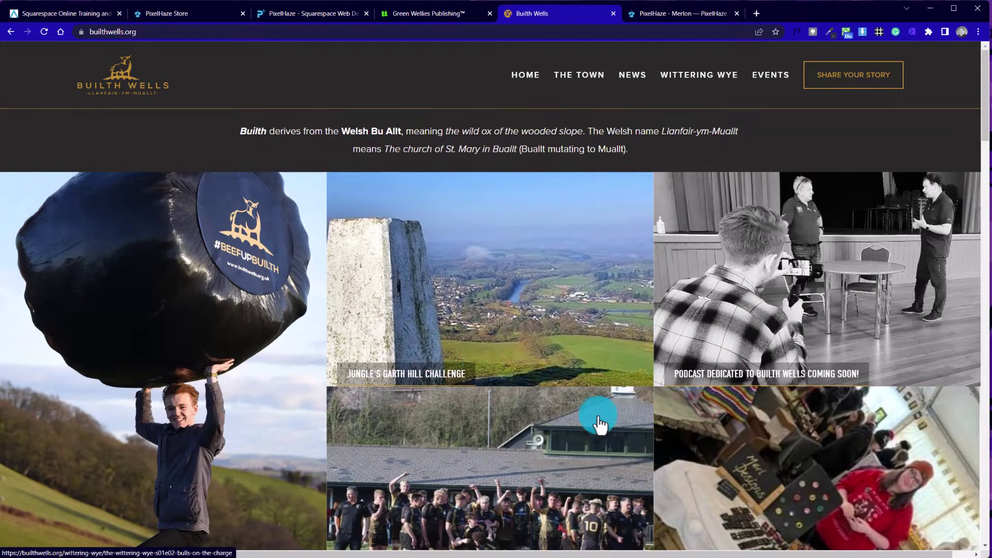
{"action": "scroll", "coordinate": [564, 437], "scroll_direction": "down", "scroll_amount": 3}
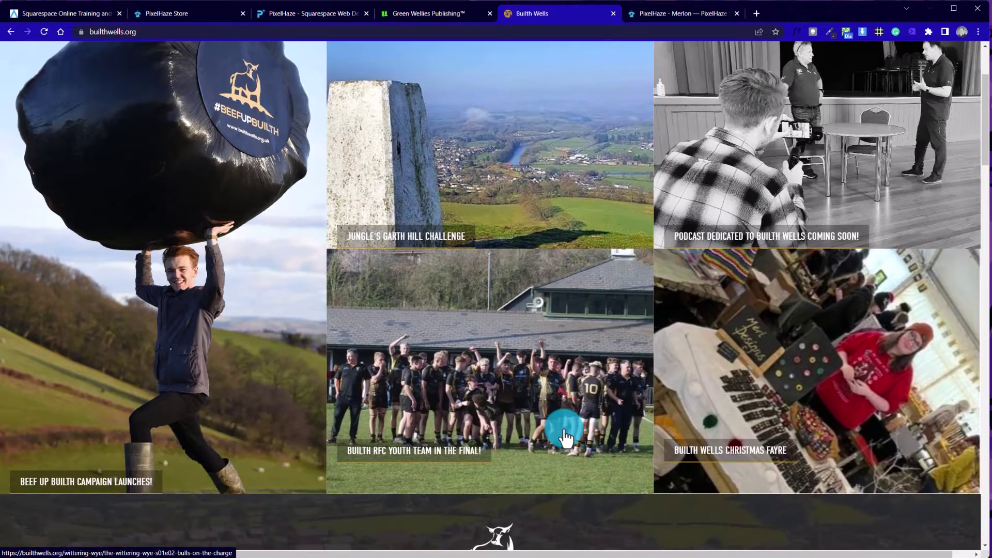
{"action": "scroll", "coordinate": [564, 436], "scroll_direction": "down", "scroll_amount": 12}
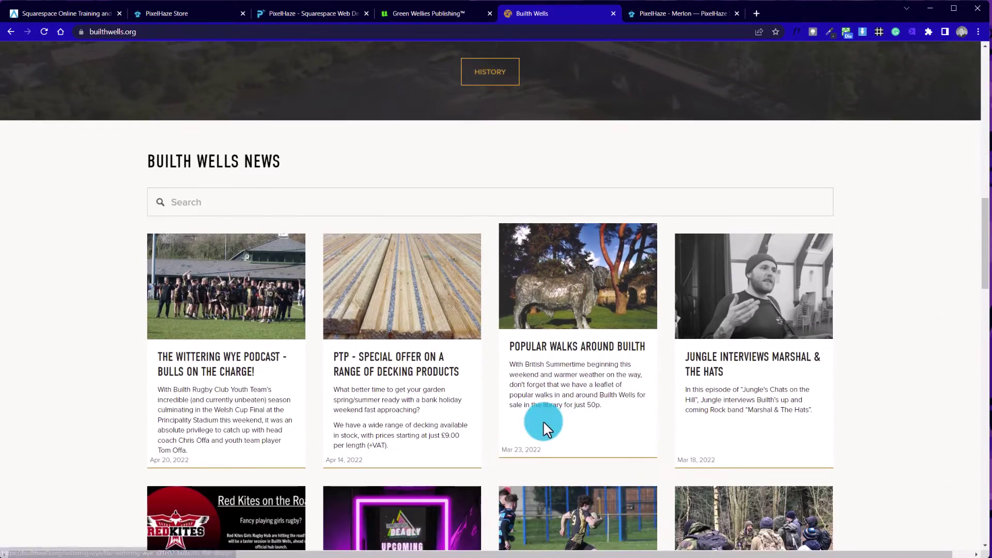
{"action": "scroll", "coordinate": [542, 420], "scroll_direction": "down", "scroll_amount": 3}
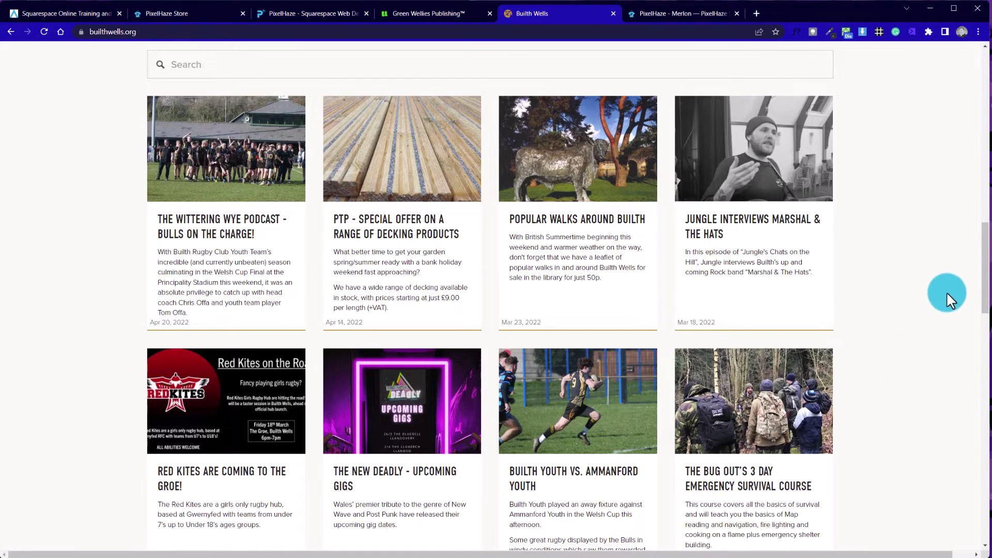
{"action": "scroll", "coordinate": [934, 336], "scroll_direction": "up", "scroll_amount": 3}
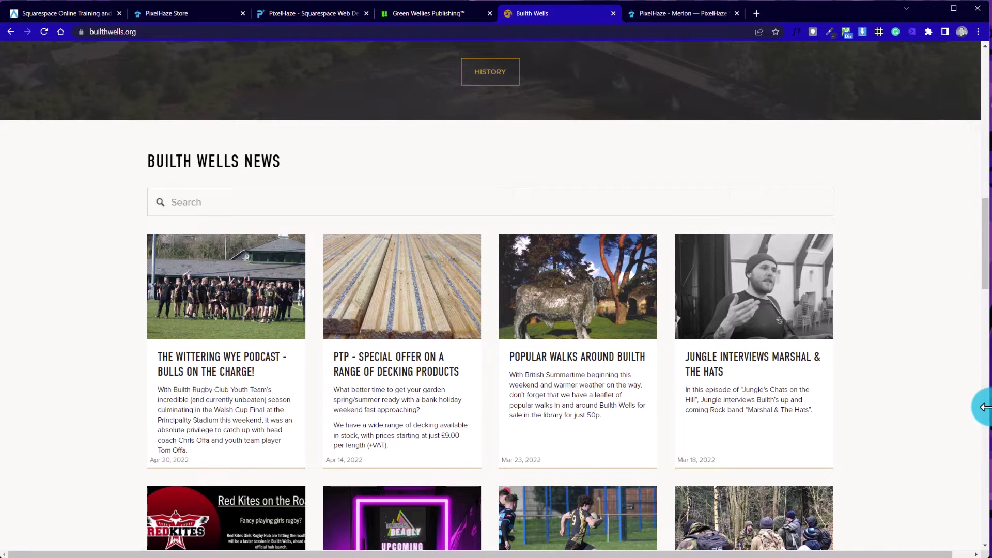
{"action": "scroll", "coordinate": [960, 426], "scroll_direction": "down", "scroll_amount": 3}
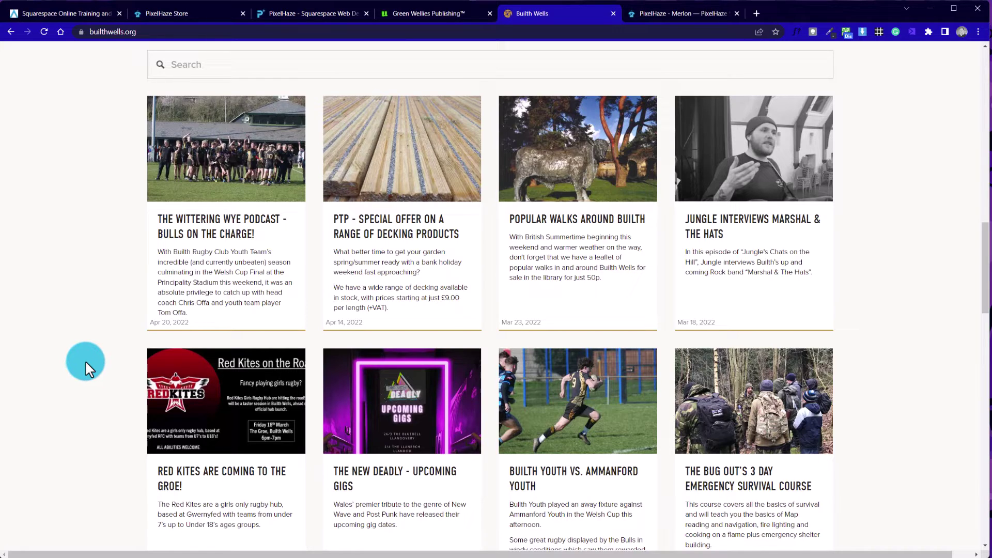
{"action": "scroll", "coordinate": [85, 360], "scroll_direction": "down", "scroll_amount": 5}
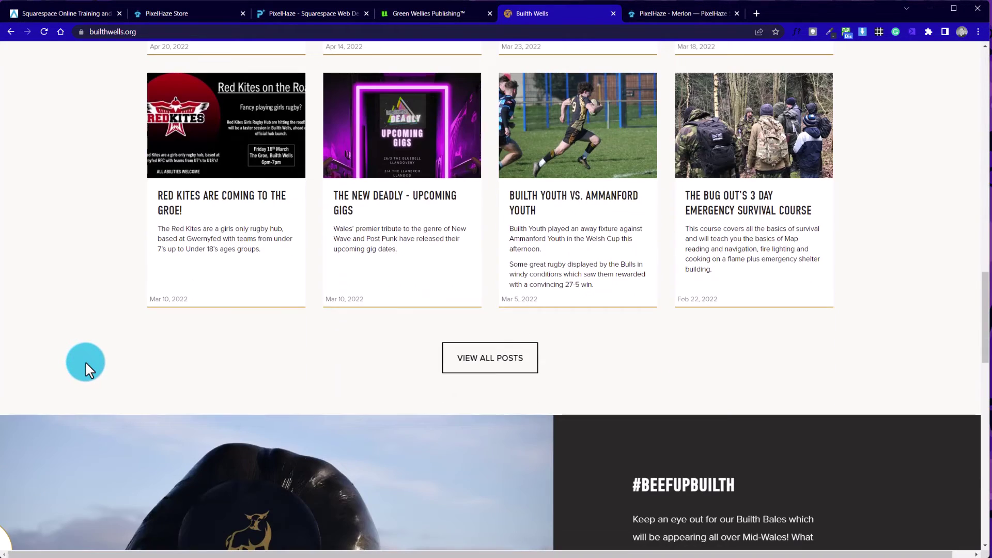
Scroll through the rest of the Builth Wells post grid, then switch to the PixelHaze - Merlon plugin tab
{"action": "scroll", "coordinate": [650, 379], "scroll_direction": "down", "scroll_amount": 1}
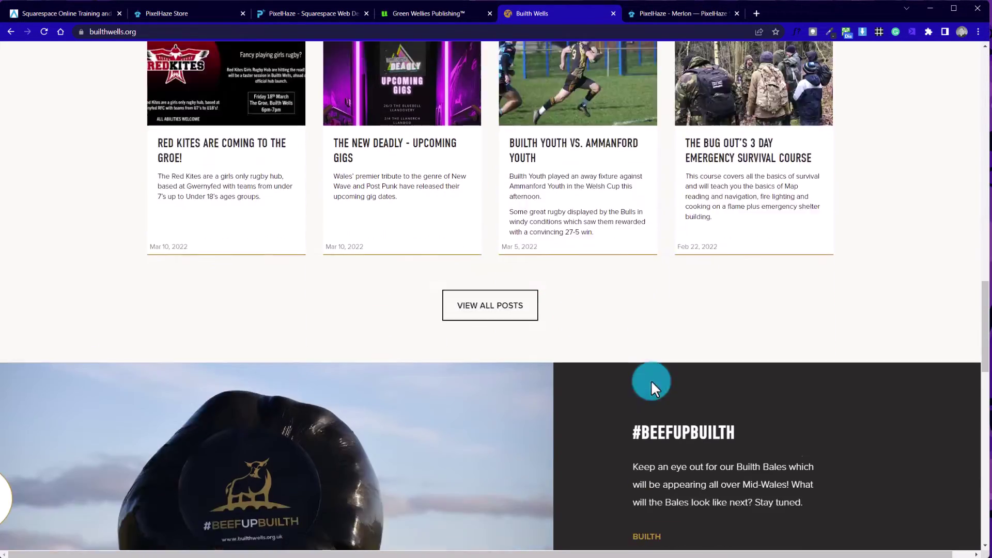
{"action": "scroll", "coordinate": [650, 380], "scroll_direction": "down", "scroll_amount": 7}
{"action": "scroll", "coordinate": [651, 382], "scroll_direction": "down", "scroll_amount": 8}
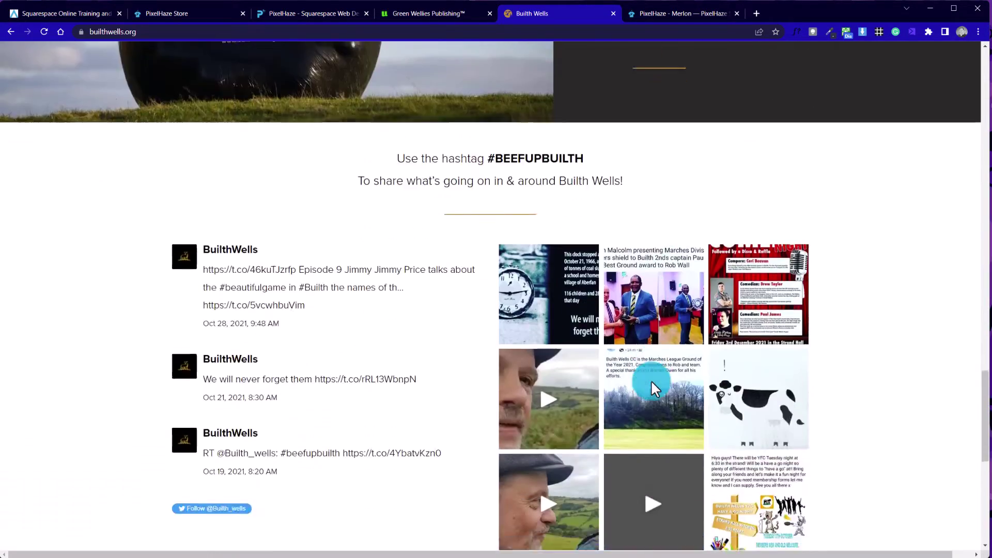
{"action": "scroll", "coordinate": [651, 382], "scroll_direction": "up", "scroll_amount": 13}
{"action": "scroll", "coordinate": [650, 382], "scroll_direction": "up", "scroll_amount": 8}
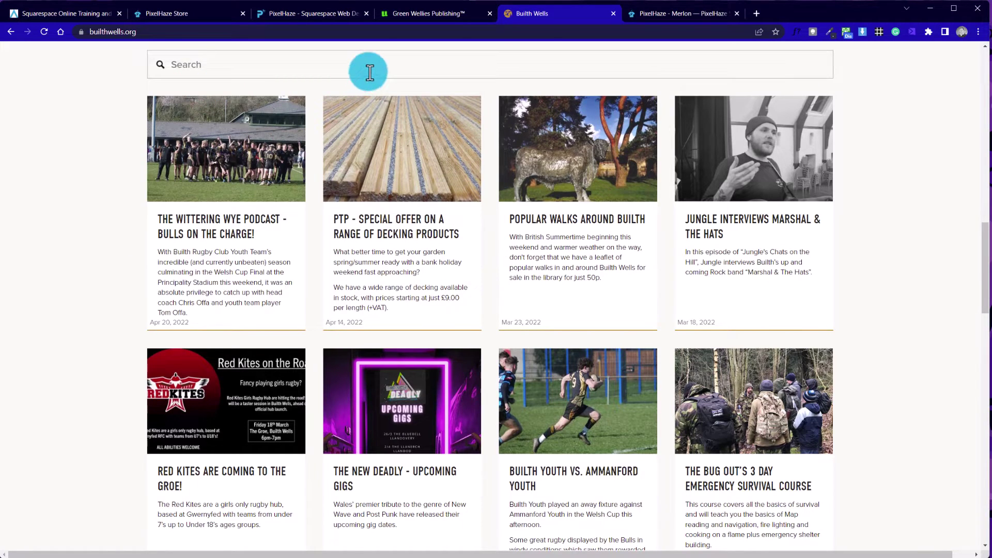
{"action": "key", "text": "ctrl+Tab"}
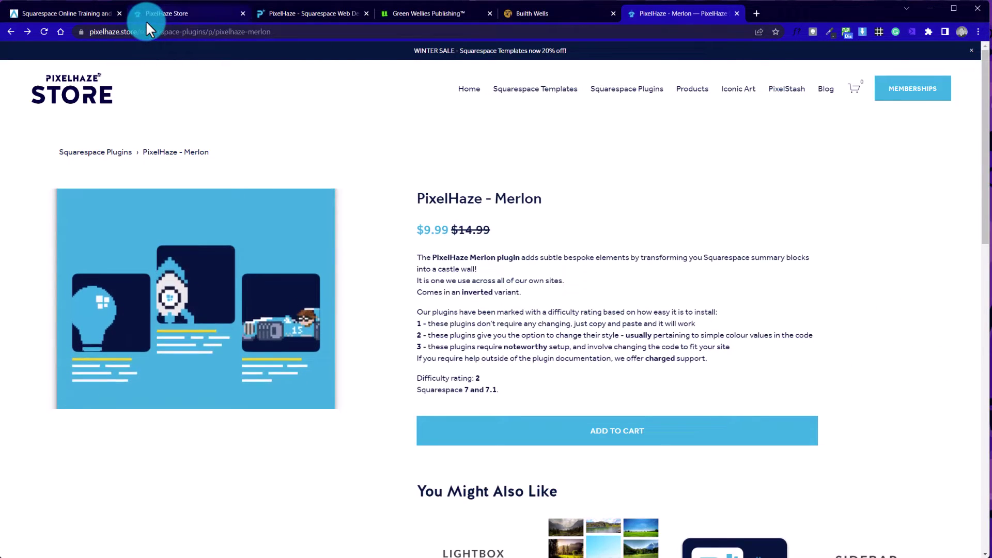
Create a Blank page under Not Linked and keep its default name, New Page
{"action": "left_click", "coordinate": [94, 14]}
{"action": "left_click", "coordinate": [8, 54]}
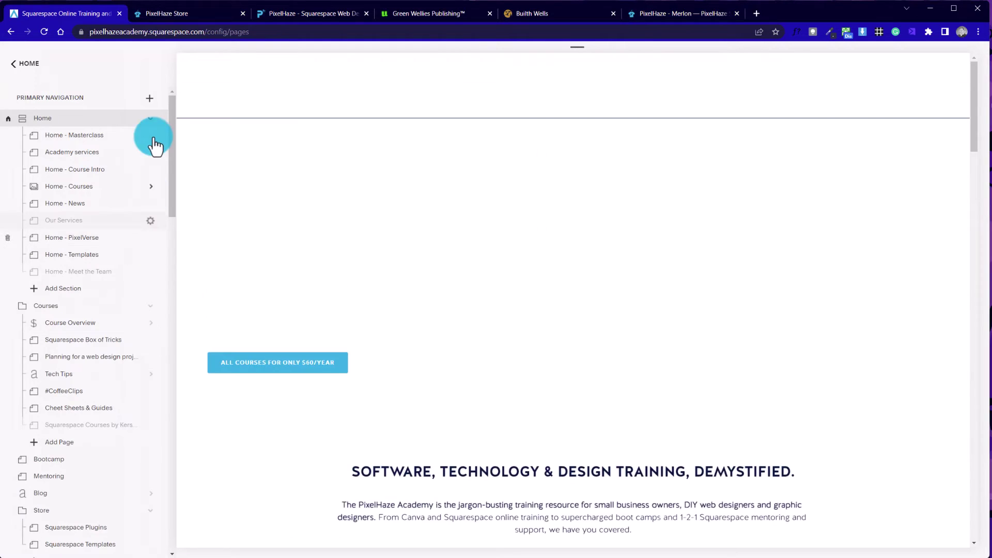
{"action": "left_click", "coordinate": [149, 98]}
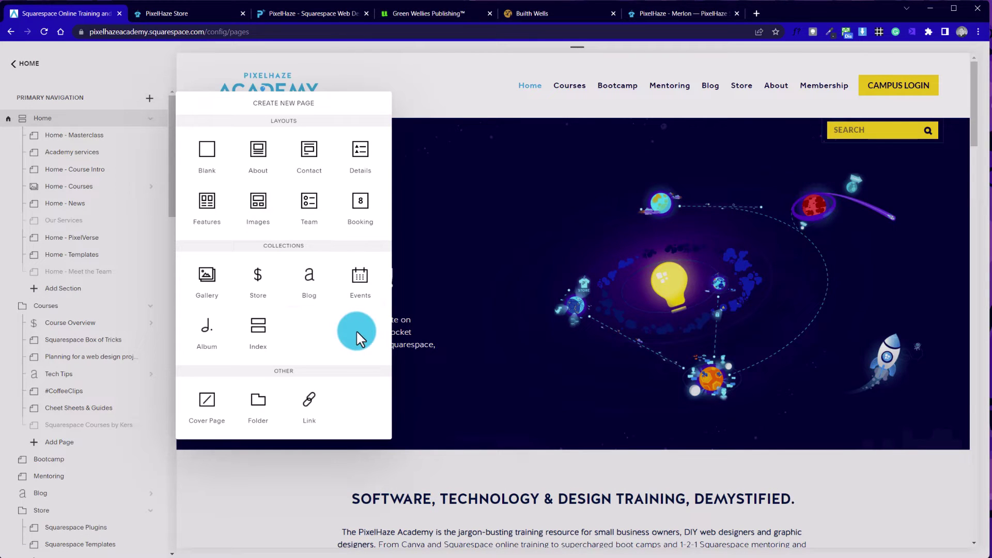
{"action": "left_click", "coordinate": [100, 76]}
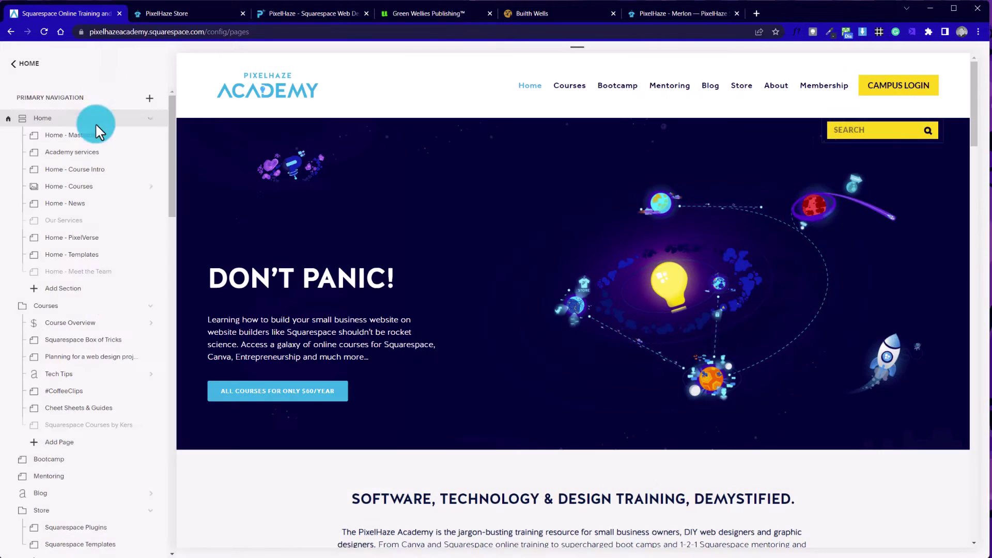
{"action": "scroll", "coordinate": [103, 289], "scroll_direction": "down", "scroll_amount": 10}
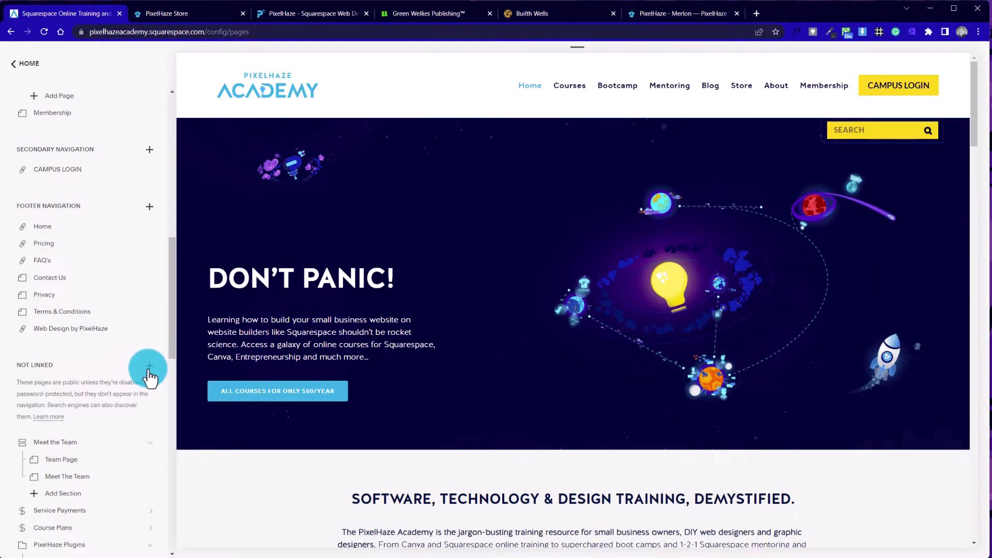
{"action": "left_click", "coordinate": [149, 367]}
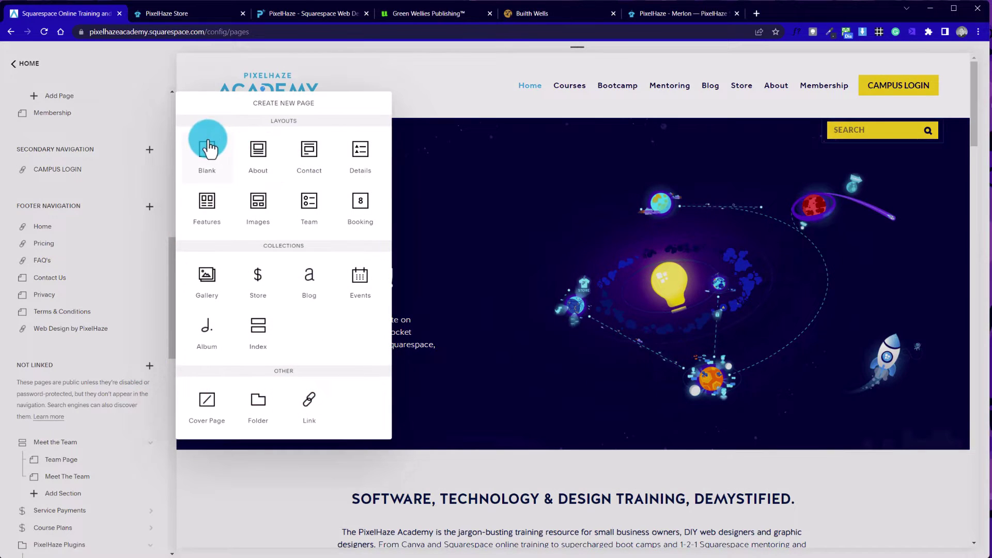
{"action": "left_click", "coordinate": [206, 138]}
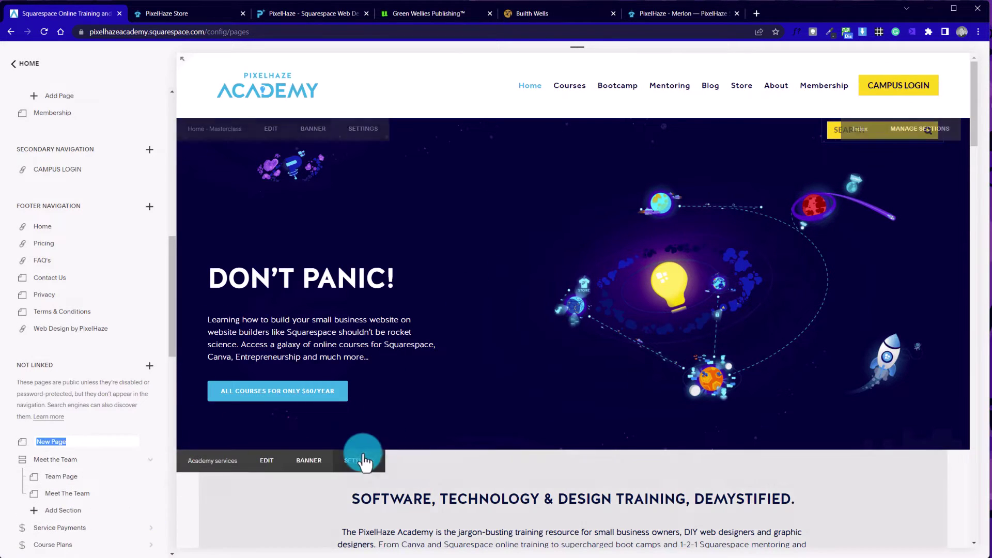
{"action": "key", "text": "Return"}
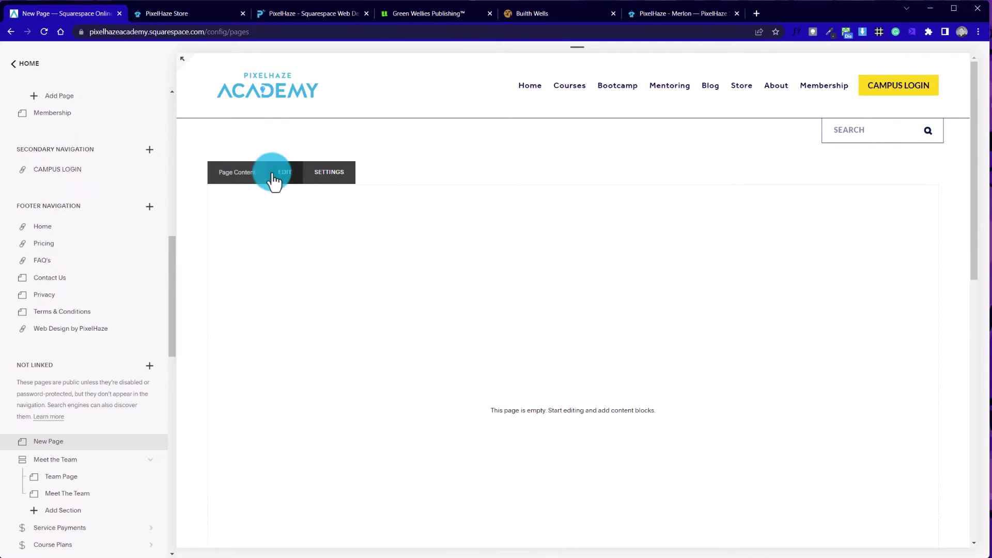
Insert two Line blocks into New Page's content area
{"action": "left_click", "coordinate": [273, 175]}
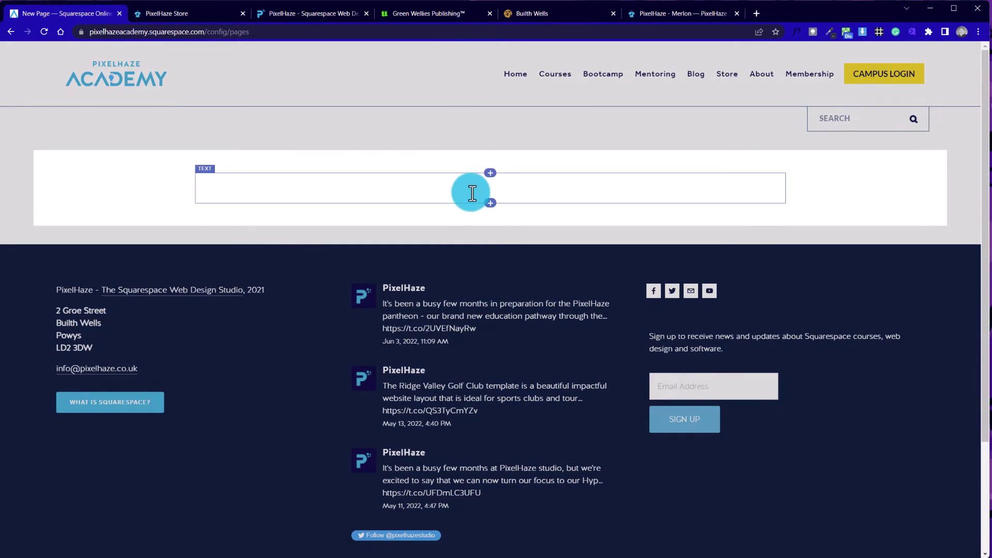
{"action": "left_click", "coordinate": [489, 204]}
{"action": "scroll", "coordinate": [774, 265], "scroll_direction": "down", "scroll_amount": 3}
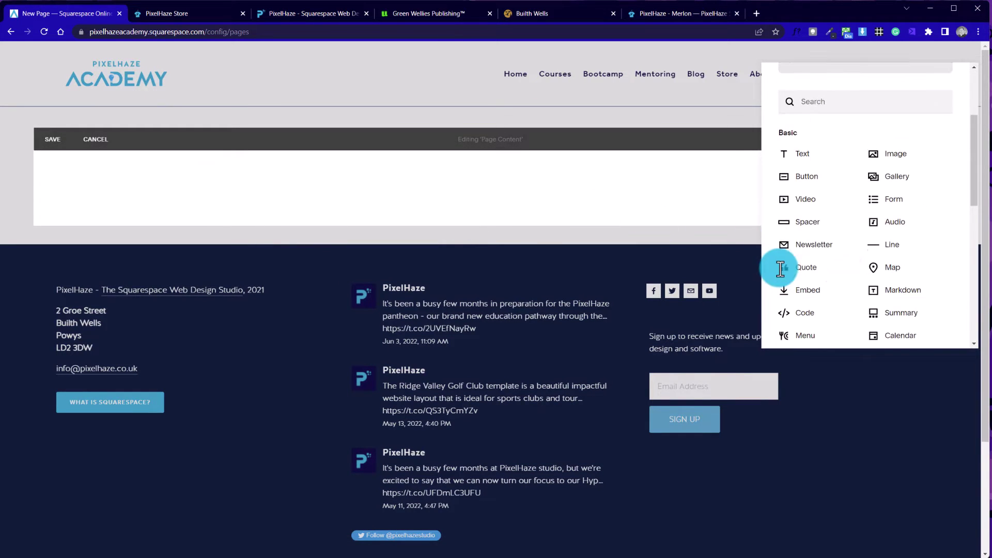
{"action": "left_click", "coordinate": [916, 261]}
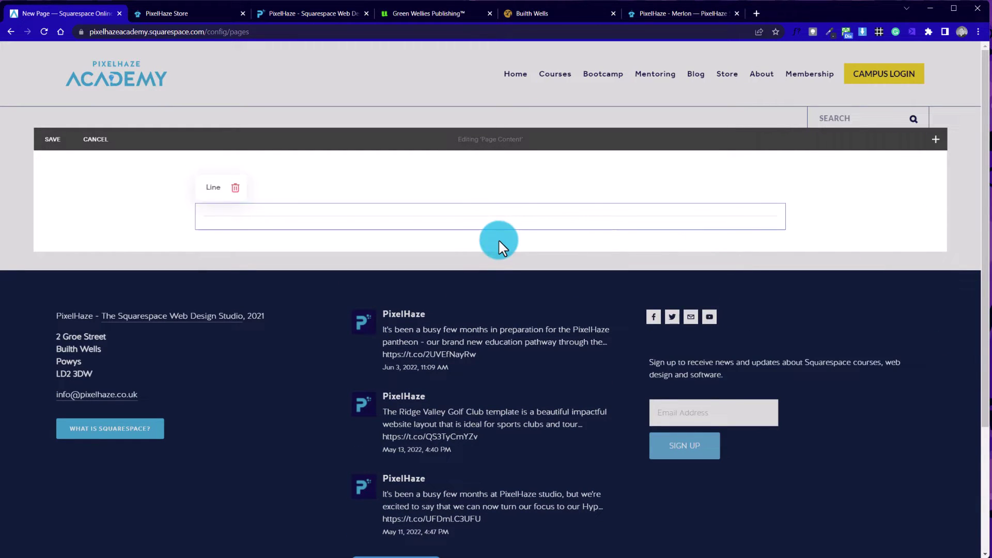
{"action": "left_click", "coordinate": [489, 236]}
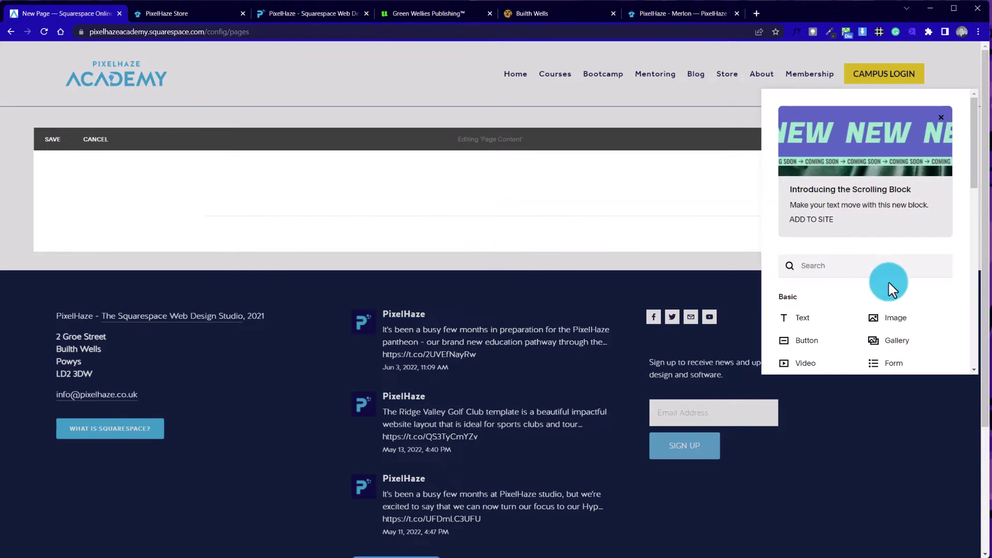
{"action": "scroll", "coordinate": [909, 310], "scroll_direction": "down", "scroll_amount": 3}
{"action": "left_click", "coordinate": [922, 274]}
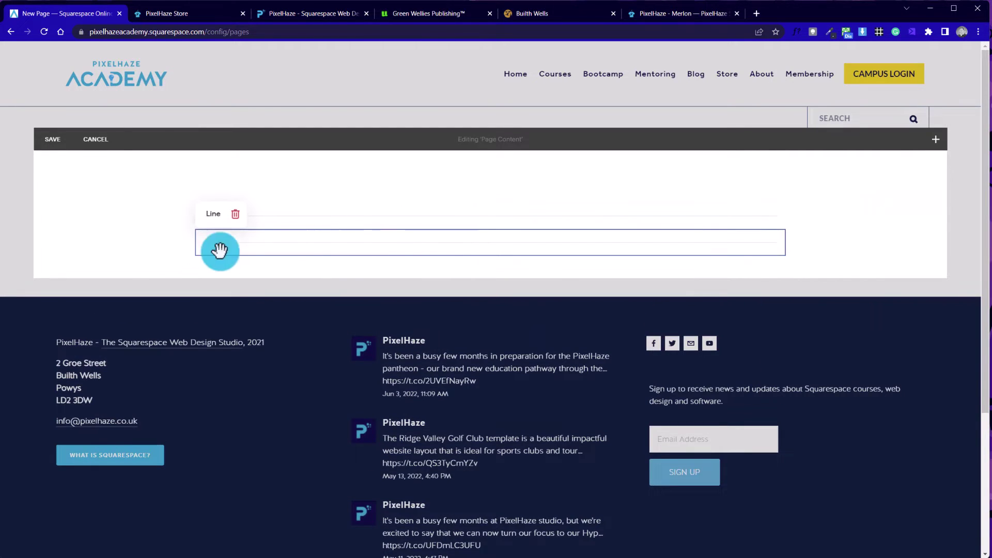
Place the two Line blocks side by side in one row, left and right columns
{"action": "left_click_drag", "start_coordinate": [259, 243], "coordinate": [111, 221]}
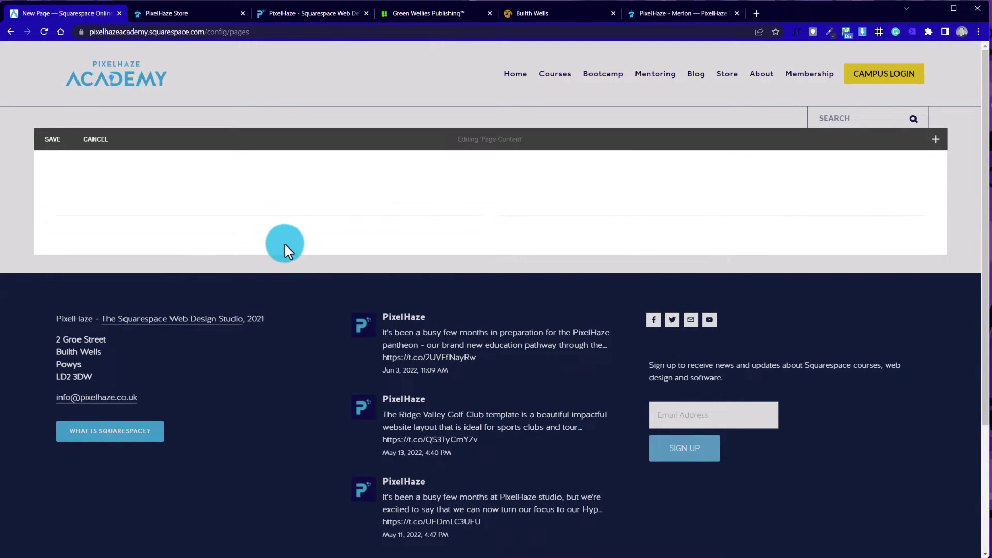
{"action": "mouse_move", "coordinate": [266, 239]}
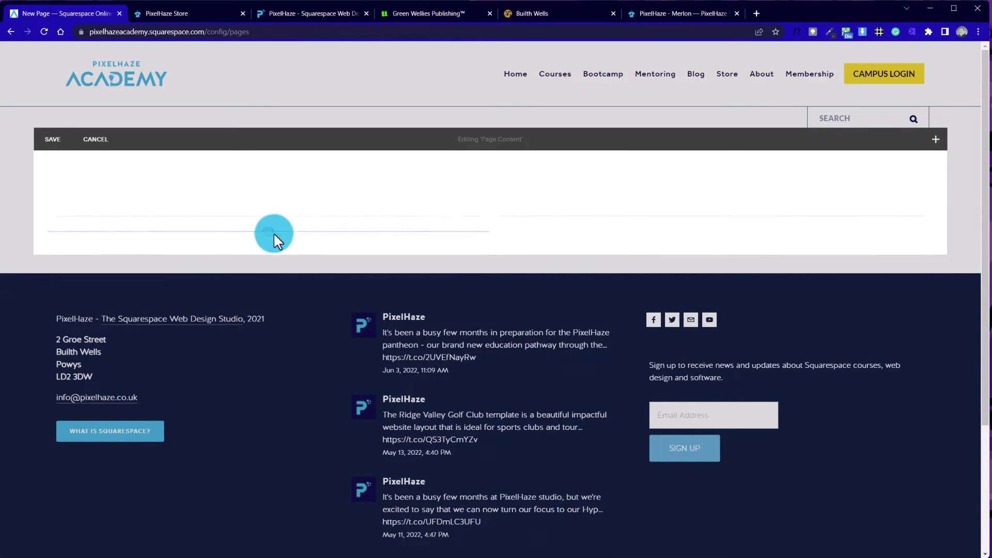
{"action": "left_click_drag", "start_coordinate": [269, 234], "coordinate": [609, 228]}
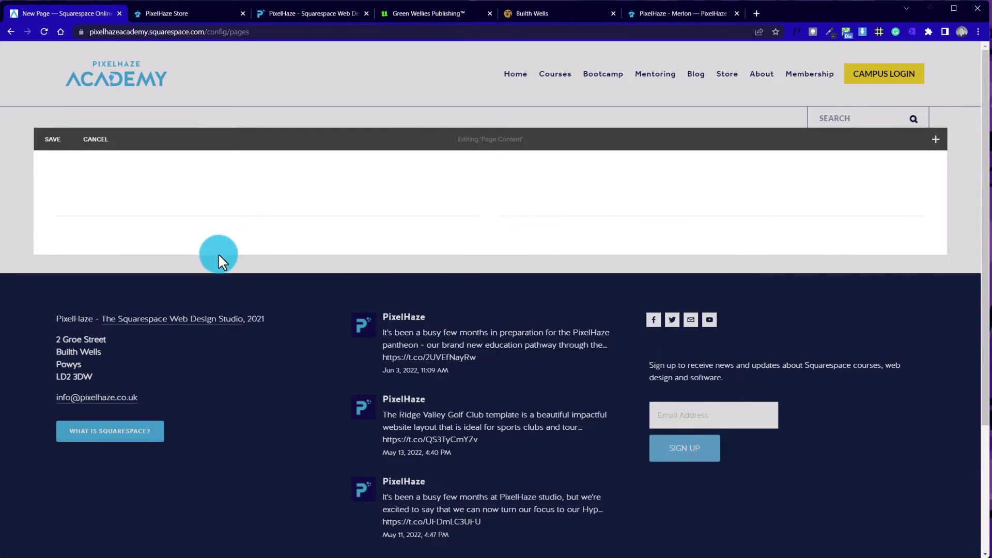
{"action": "left_click", "coordinate": [269, 233]}
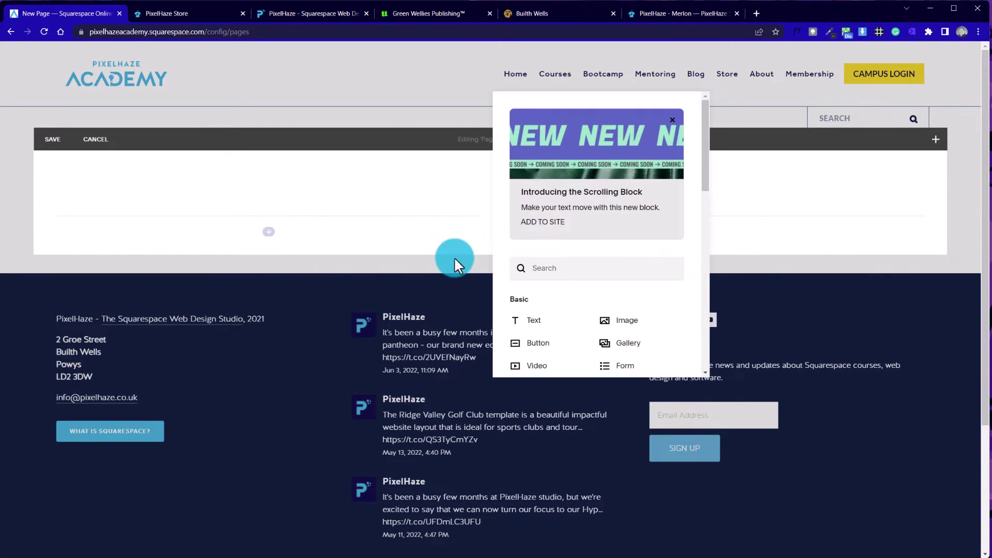
{"action": "scroll", "coordinate": [588, 293], "scroll_direction": "down", "scroll_amount": 3}
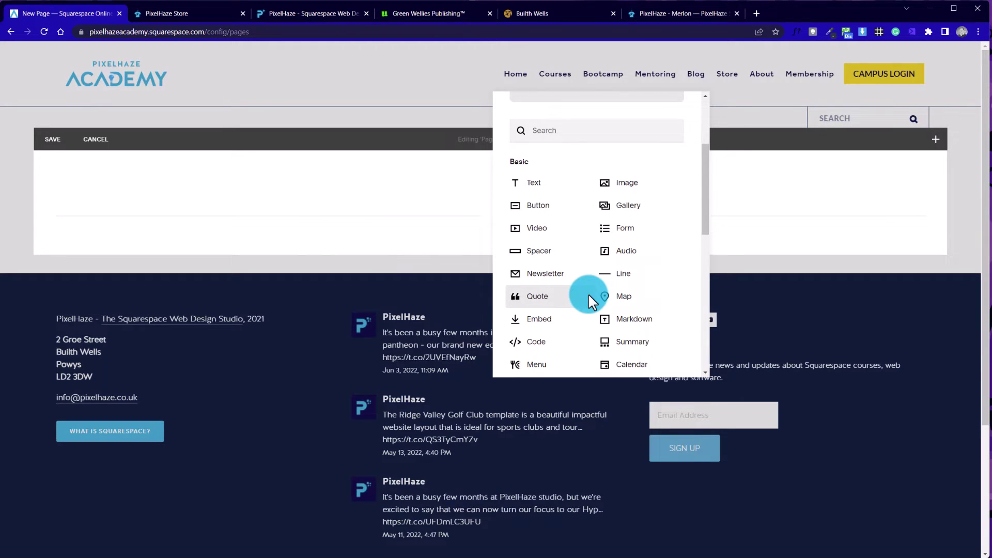
{"action": "scroll", "coordinate": [591, 295], "scroll_direction": "down", "scroll_amount": 3}
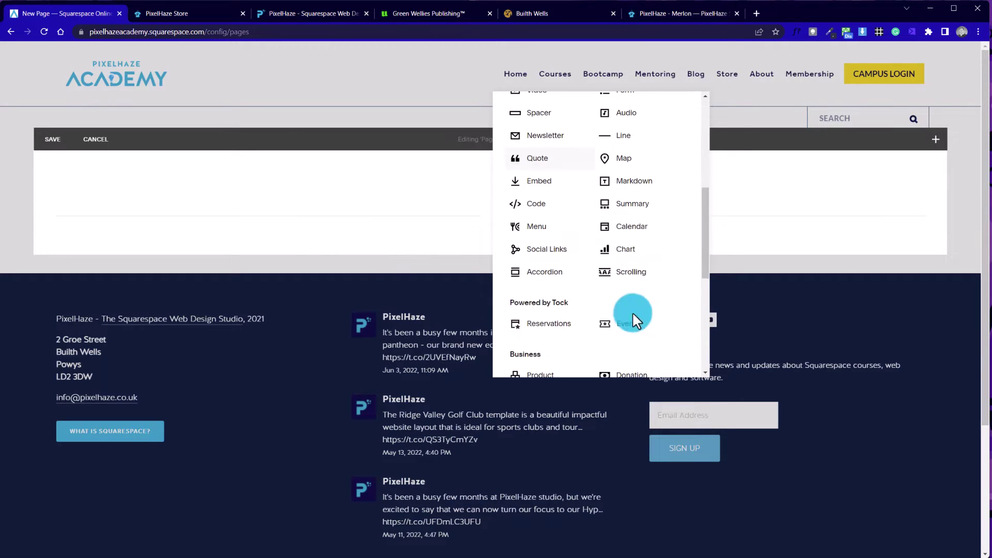
Insert a Summary block below the left line that shows the Tech Tips posts
{"action": "left_click", "coordinate": [633, 204]}
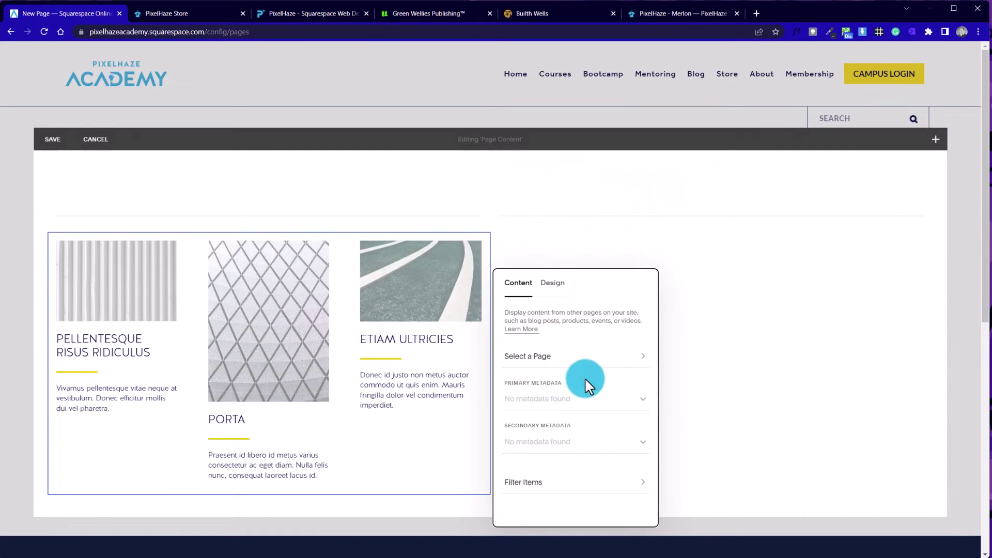
{"action": "left_click_drag", "start_coordinate": [594, 281], "coordinate": [468, 153]}
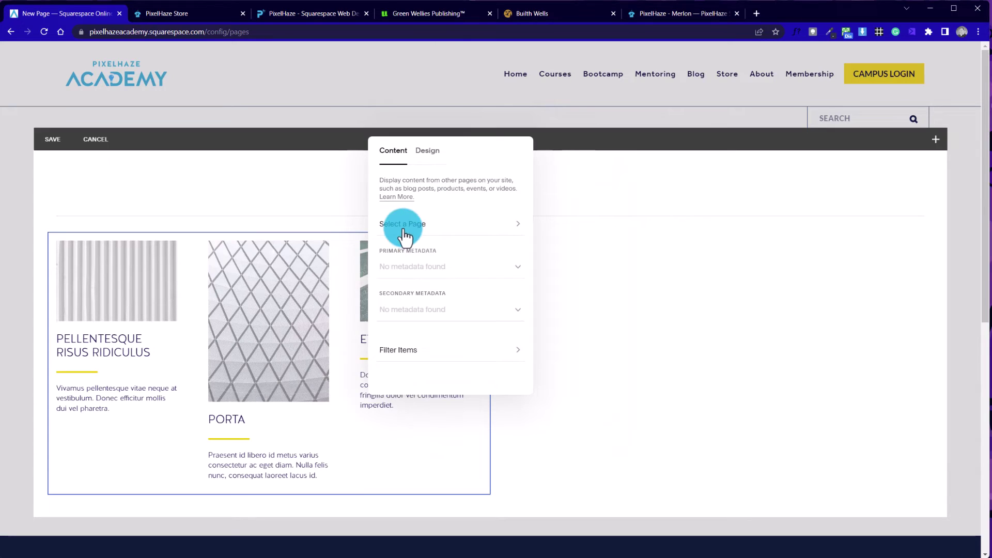
{"action": "left_click", "coordinate": [432, 225]}
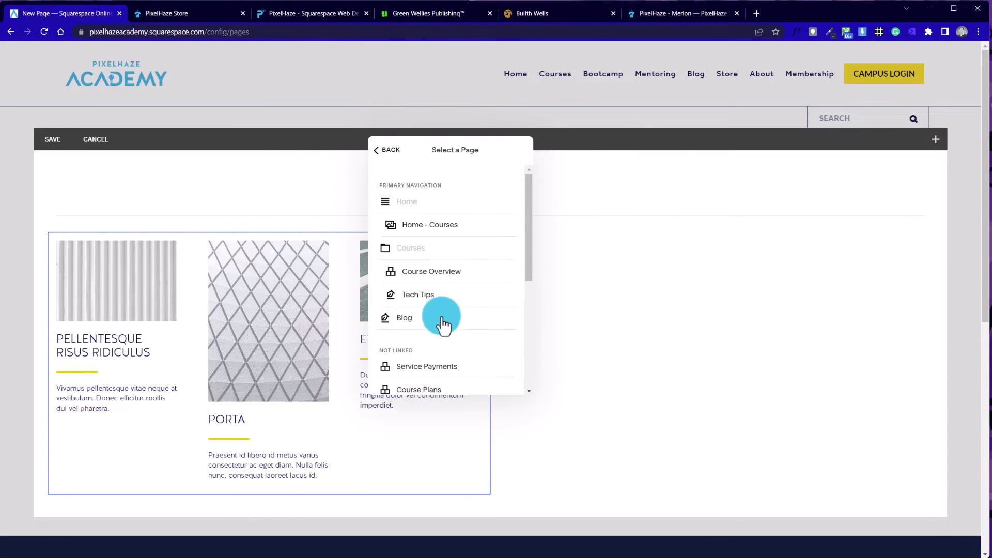
{"action": "left_click", "coordinate": [419, 301]}
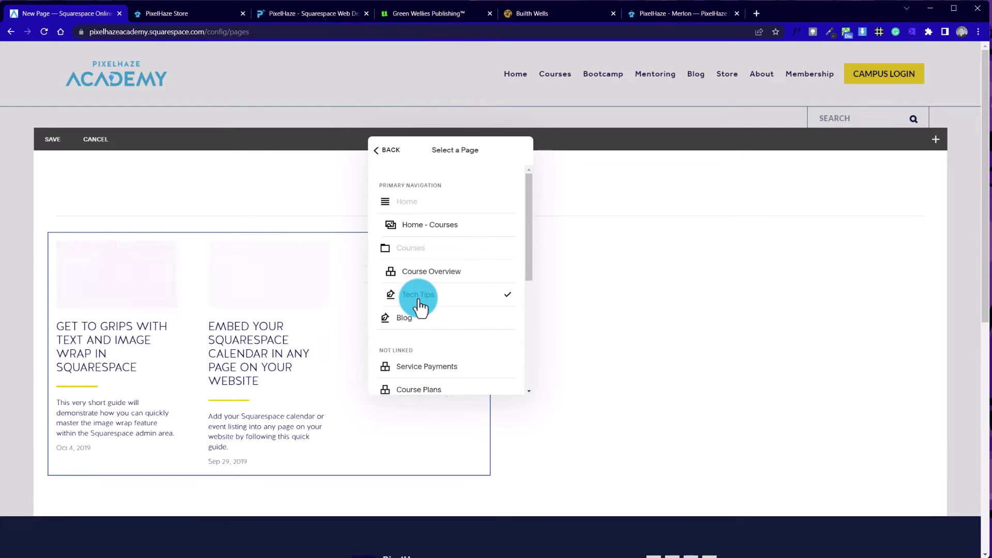
{"action": "left_click", "coordinate": [399, 163]}
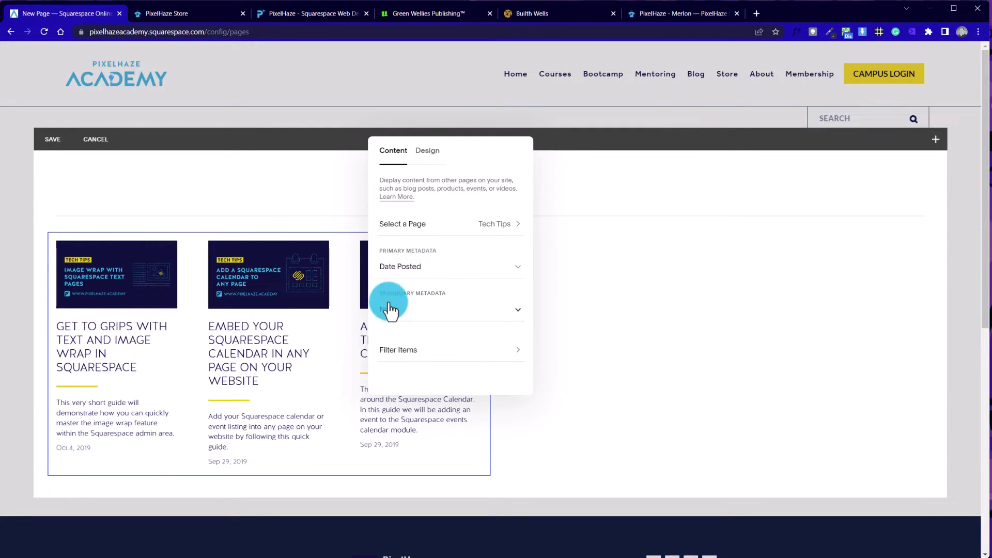
Set the summary's Primary and Secondary Metadata to None
{"action": "left_click", "coordinate": [473, 271]}
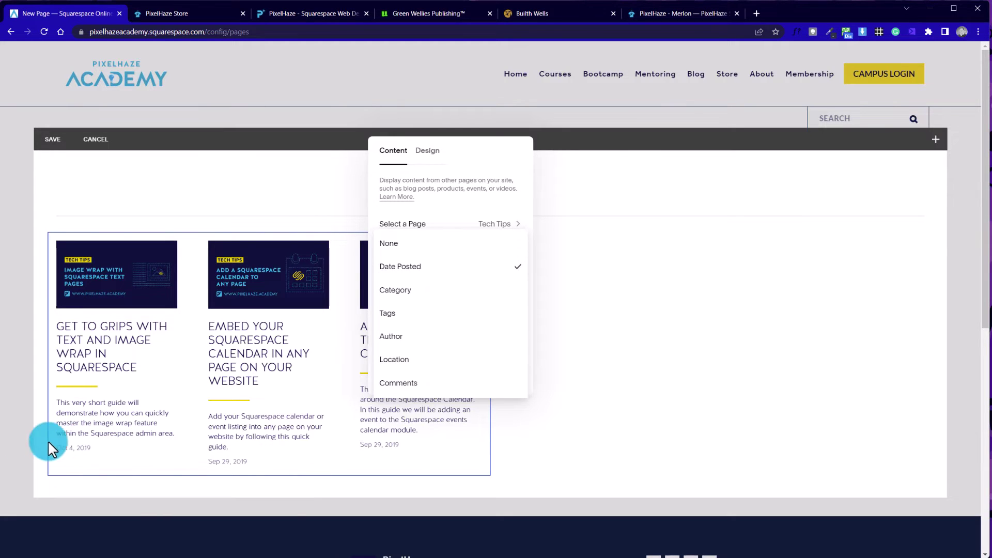
{"action": "left_click", "coordinate": [484, 291]}
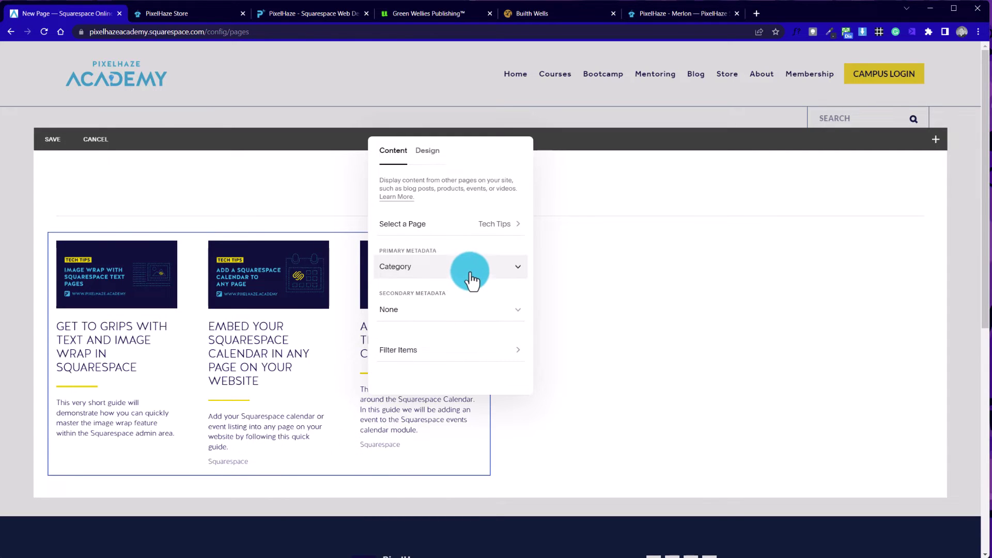
{"action": "left_click", "coordinate": [464, 222]}
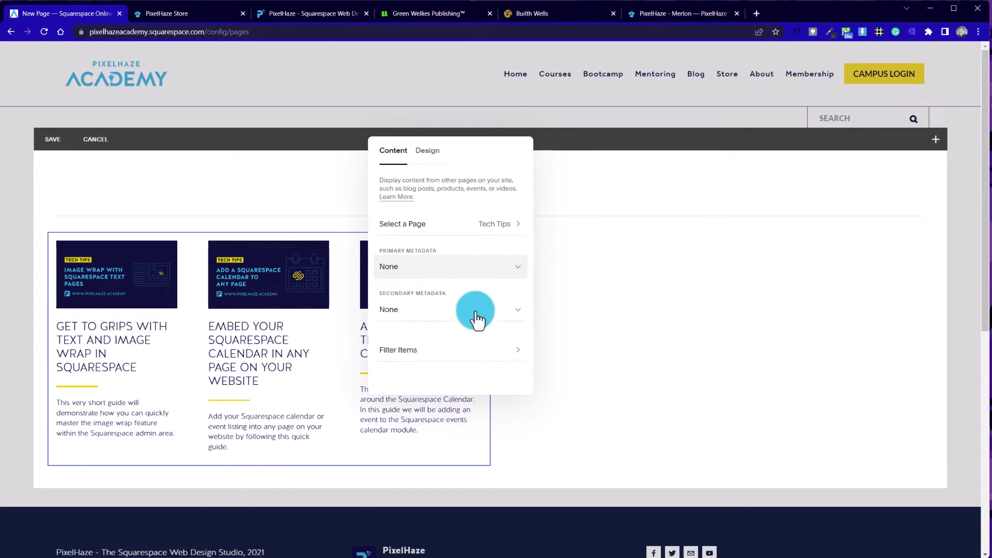
Change the Tech Tips summary's layout to List in the Design settings
{"action": "left_click", "coordinate": [432, 150]}
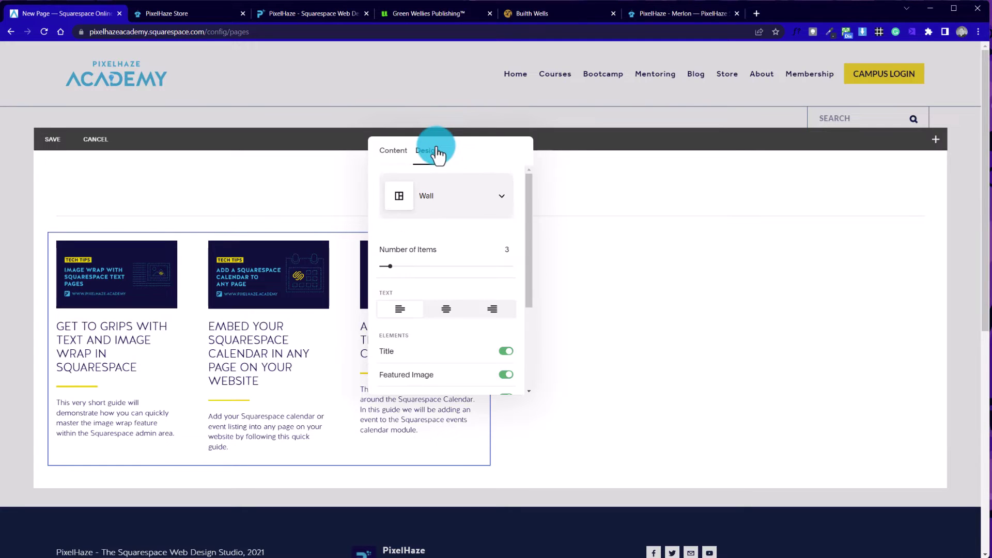
{"action": "left_click_drag", "start_coordinate": [483, 155], "coordinate": [406, 124]}
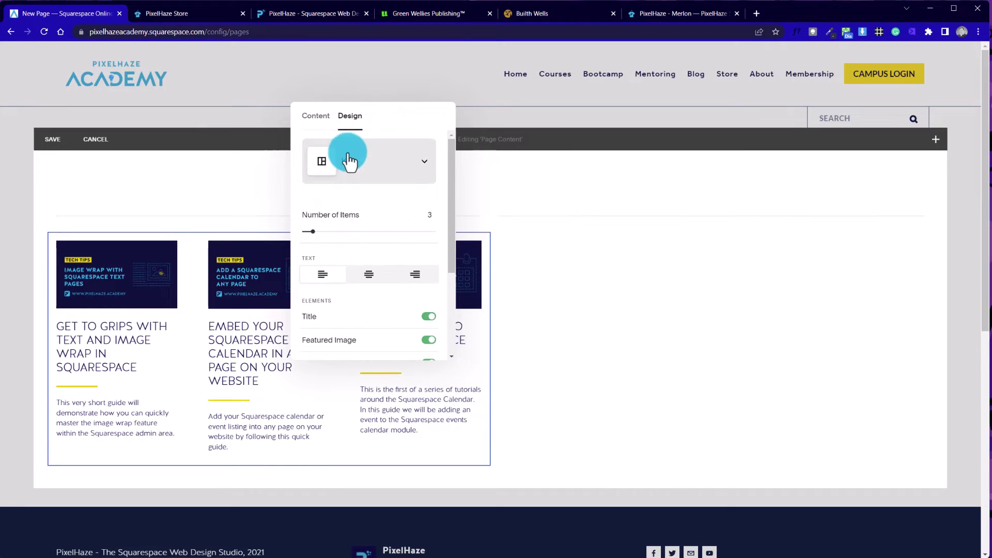
{"action": "left_click_drag", "start_coordinate": [381, 104], "coordinate": [602, 140]}
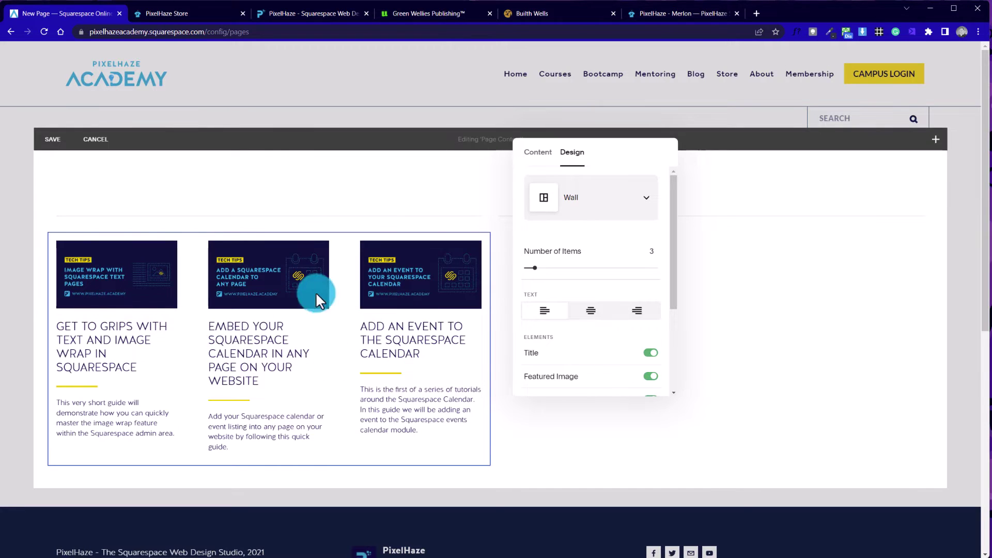
{"action": "left_click", "coordinate": [593, 196]}
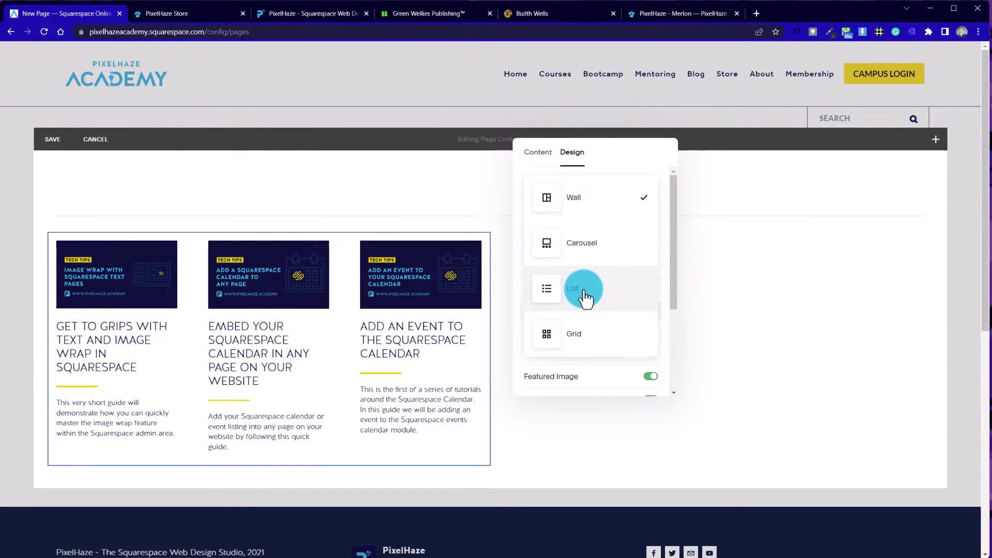
{"action": "left_click", "coordinate": [584, 290]}
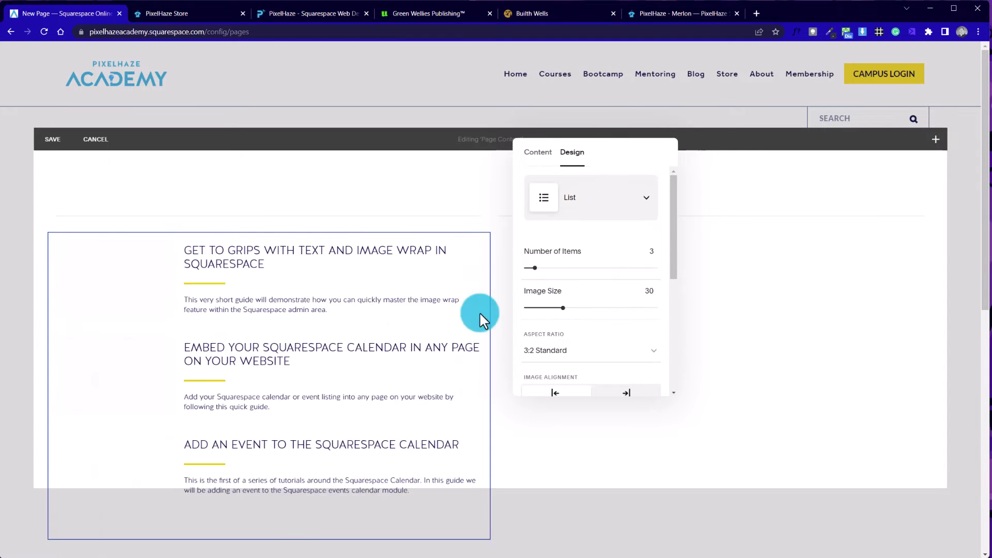
{"action": "scroll", "coordinate": [195, 344], "scroll_direction": "down", "scroll_amount": 3}
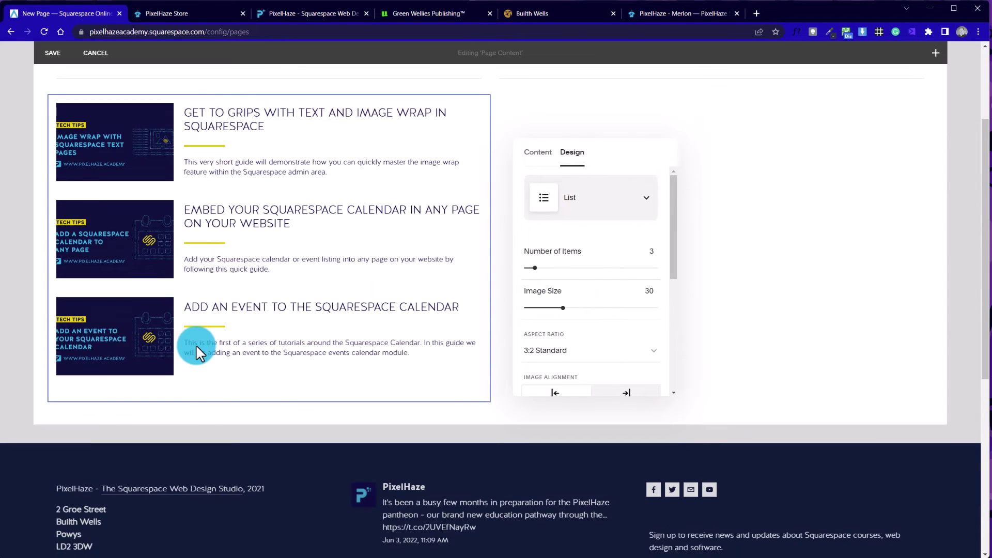
{"action": "scroll", "coordinate": [195, 344], "scroll_direction": "up", "scroll_amount": 3}
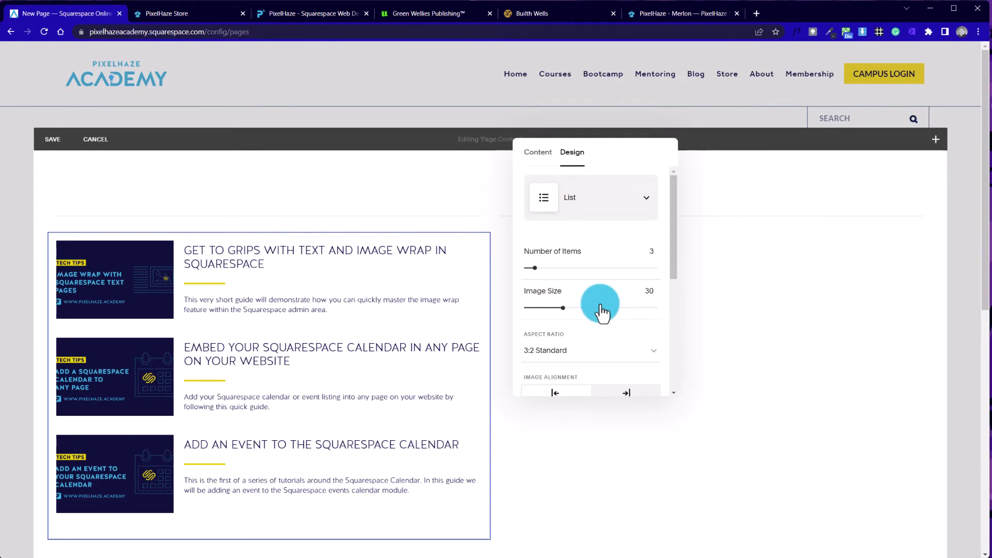
Set thumbnails to Widescreen, text size to S, and turn off the Read More link
{"action": "left_click", "coordinate": [604, 350]}
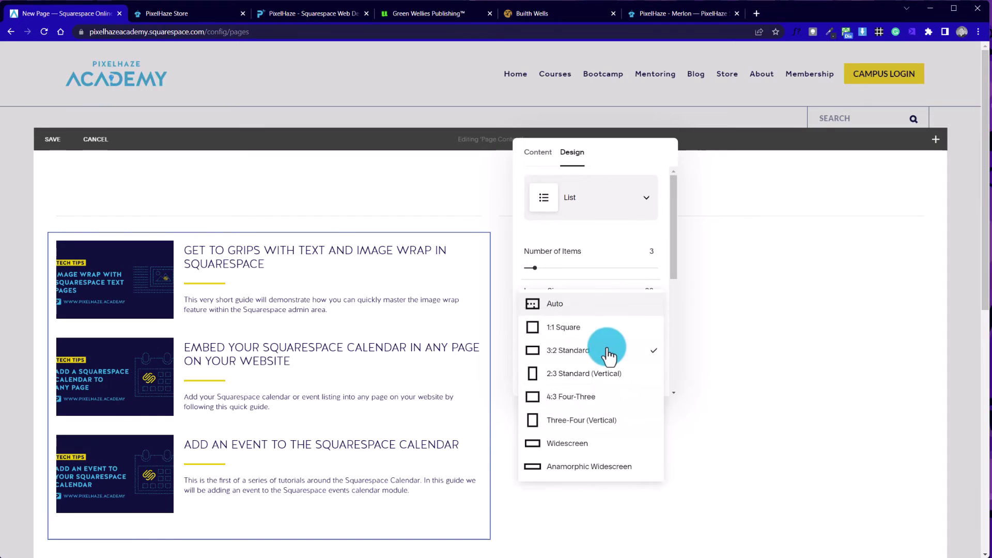
{"action": "left_click", "coordinate": [580, 445]}
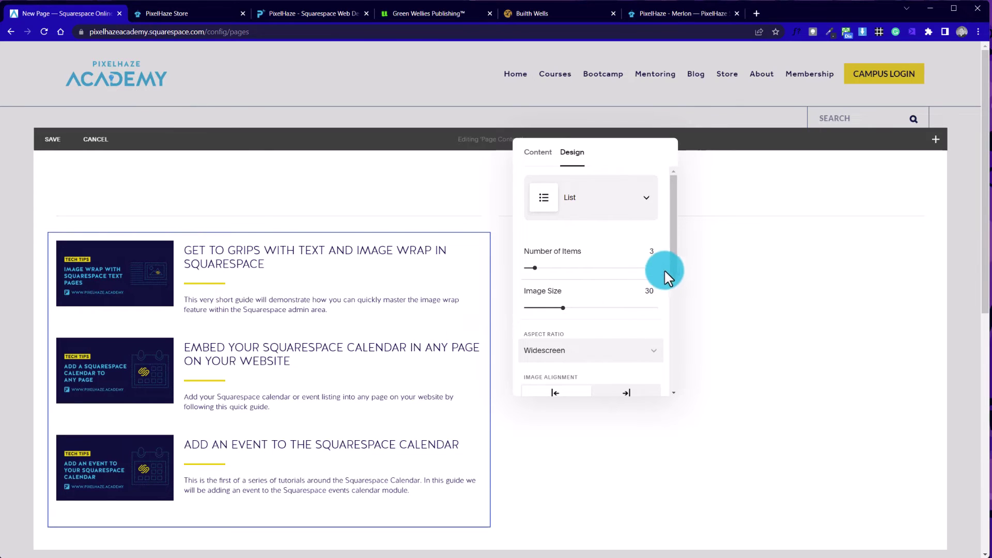
{"action": "left_click_drag", "start_coordinate": [665, 271], "coordinate": [658, 336]}
{"action": "left_click", "coordinate": [534, 266]}
{"action": "left_click", "coordinate": [396, 331]}
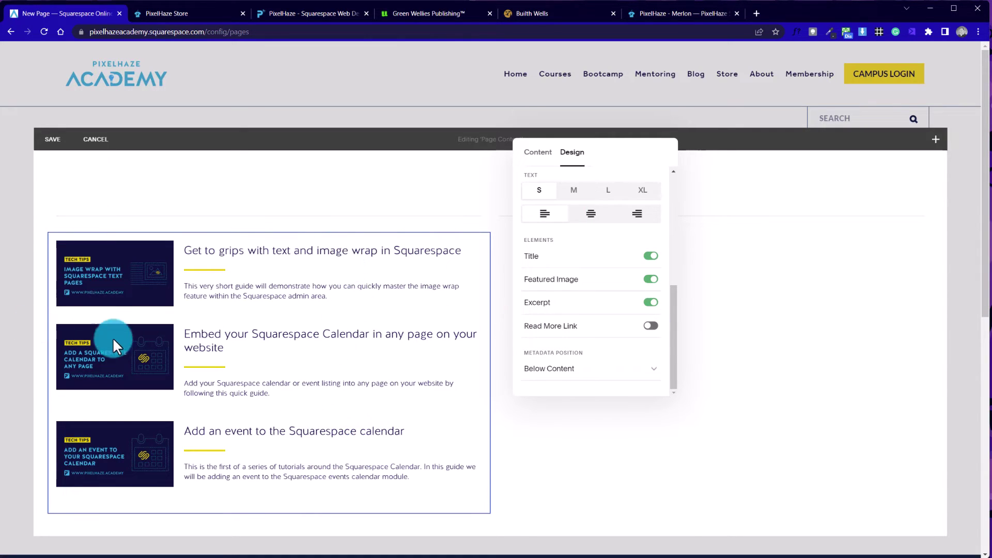
{"action": "left_click", "coordinate": [603, 491]}
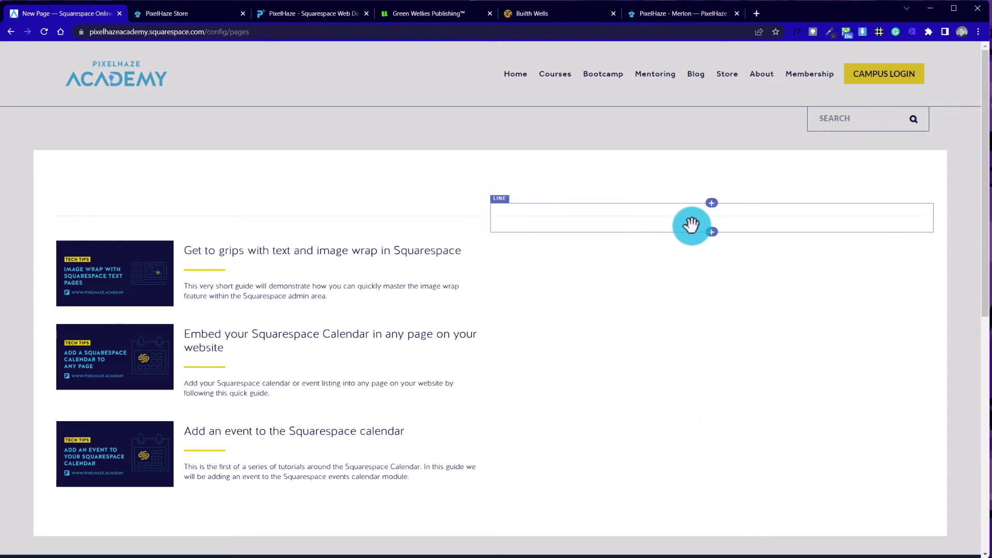
Insert a second Summary block beside the list, sourcing its posts from the Blog page
{"action": "left_click", "coordinate": [709, 237]}
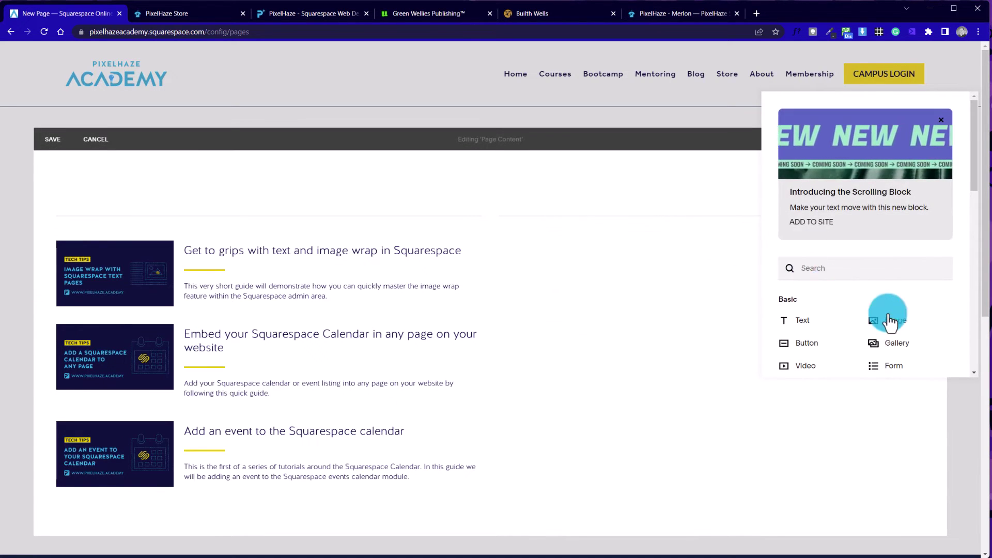
{"action": "scroll", "coordinate": [886, 321], "scroll_direction": "down", "scroll_amount": 3}
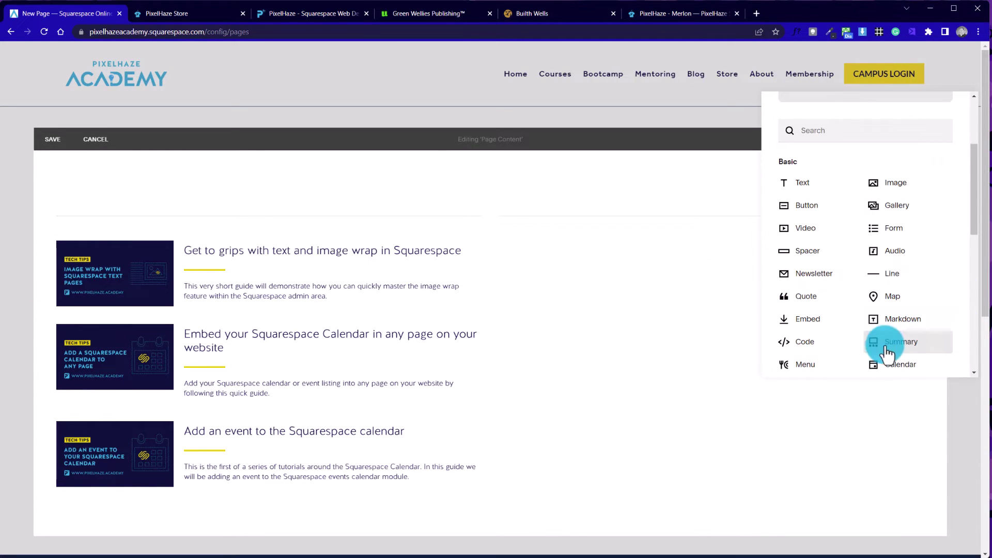
{"action": "left_click", "coordinate": [913, 343]}
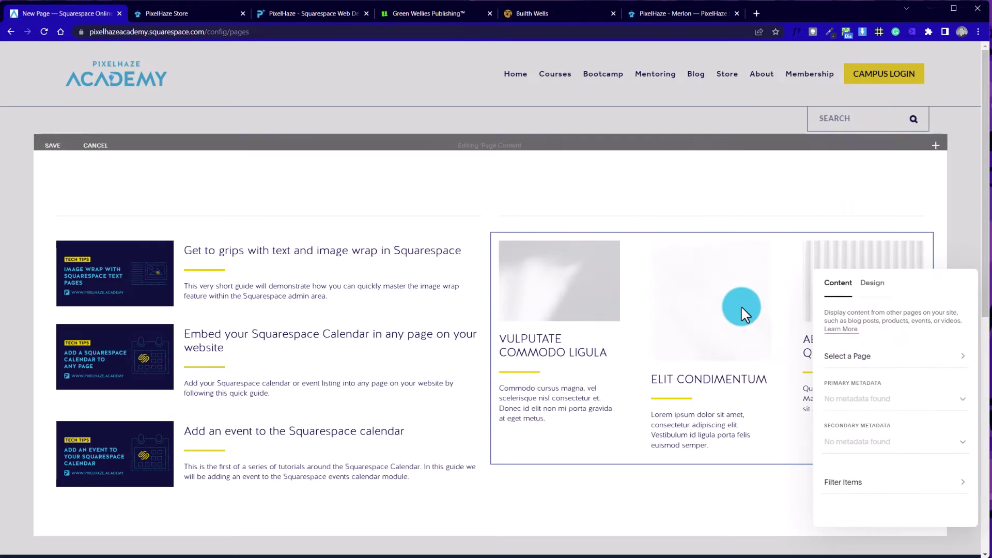
{"action": "left_click_drag", "start_coordinate": [885, 298], "coordinate": [304, 160]}
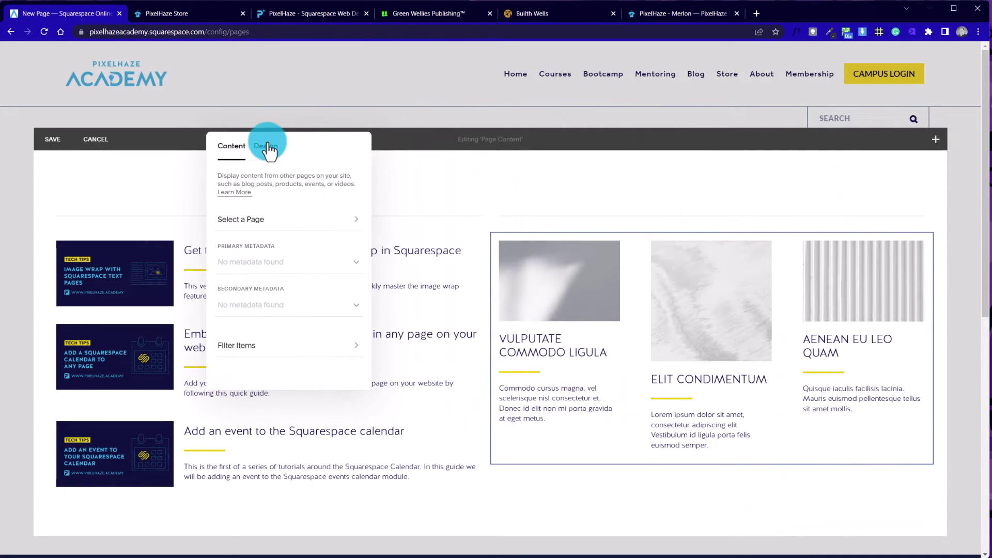
{"action": "left_click", "coordinate": [258, 225]}
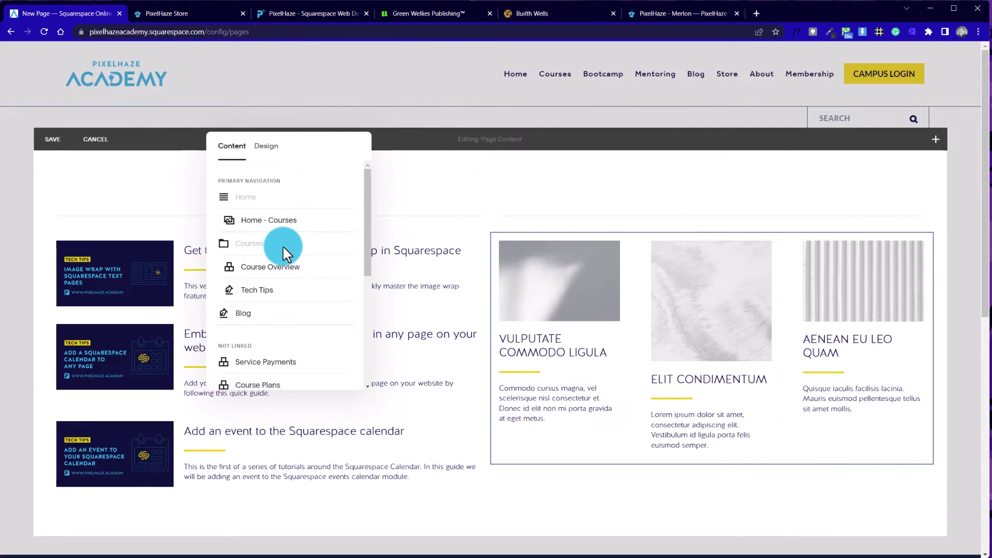
{"action": "left_click", "coordinate": [242, 314]}
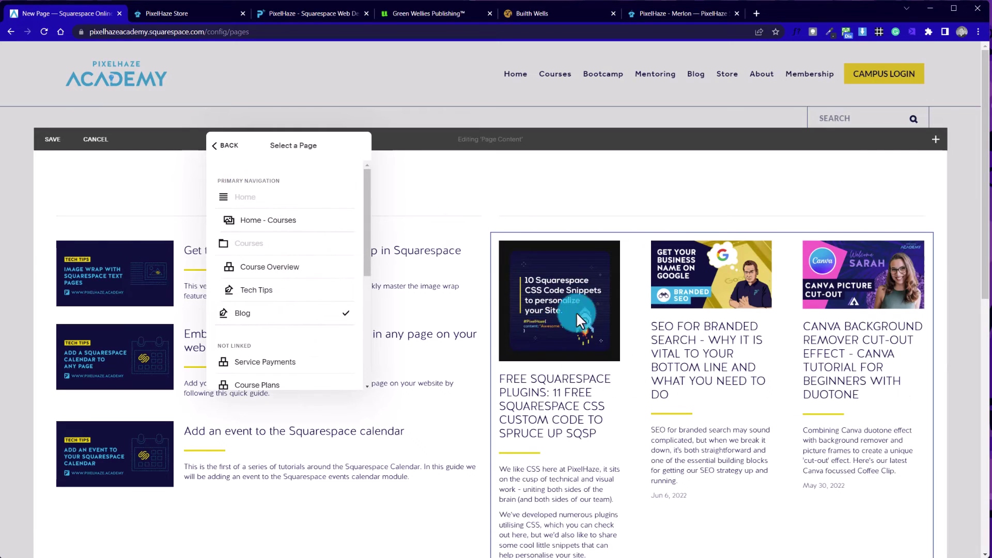
{"action": "left_click", "coordinate": [222, 147]}
{"action": "left_click", "coordinate": [263, 147]}
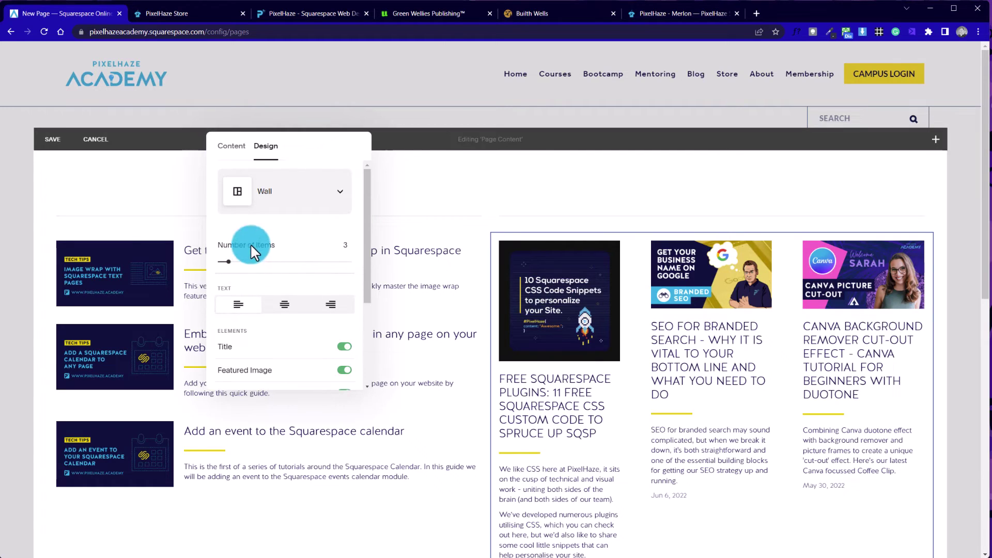
Switch the blog block to the Carousel layout and adjust item count and items per row
{"action": "left_click", "coordinate": [288, 192]}
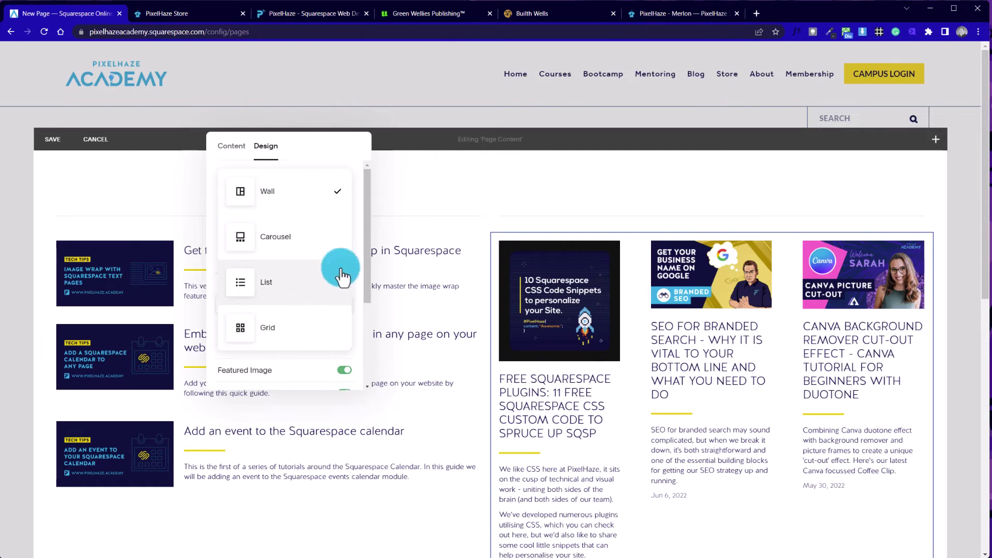
{"action": "left_click", "coordinate": [288, 237]}
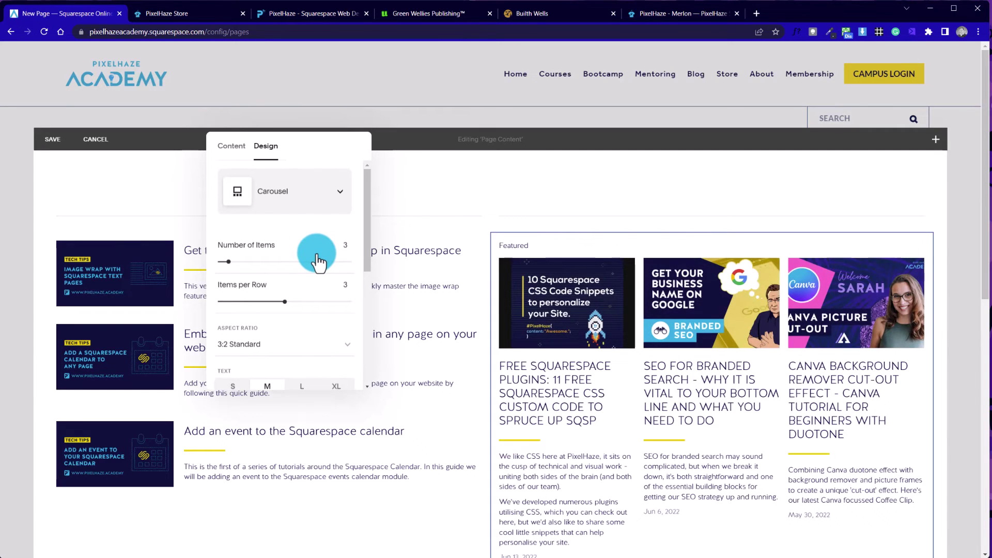
{"action": "left_click", "coordinate": [233, 262]}
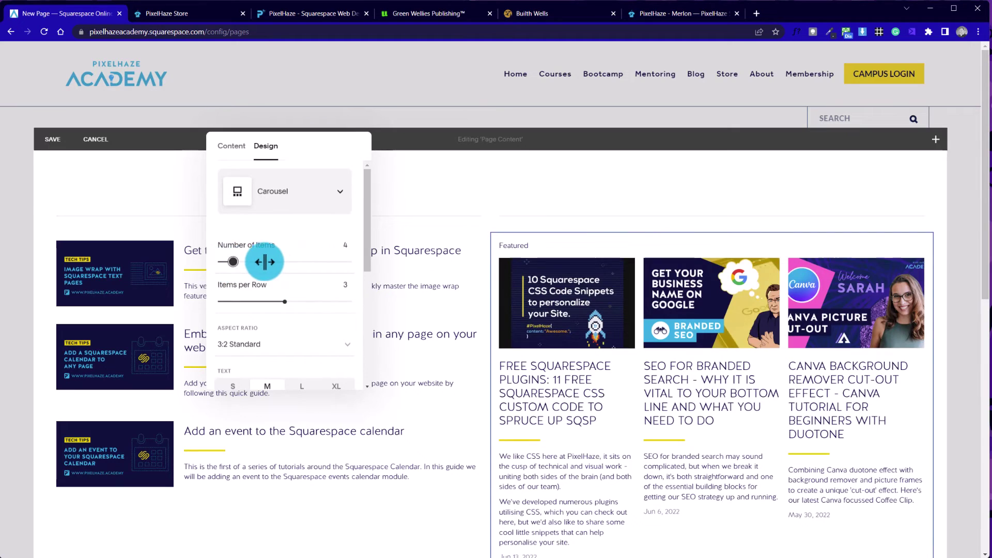
{"action": "left_click_drag", "start_coordinate": [264, 262], "coordinate": [269, 261]}
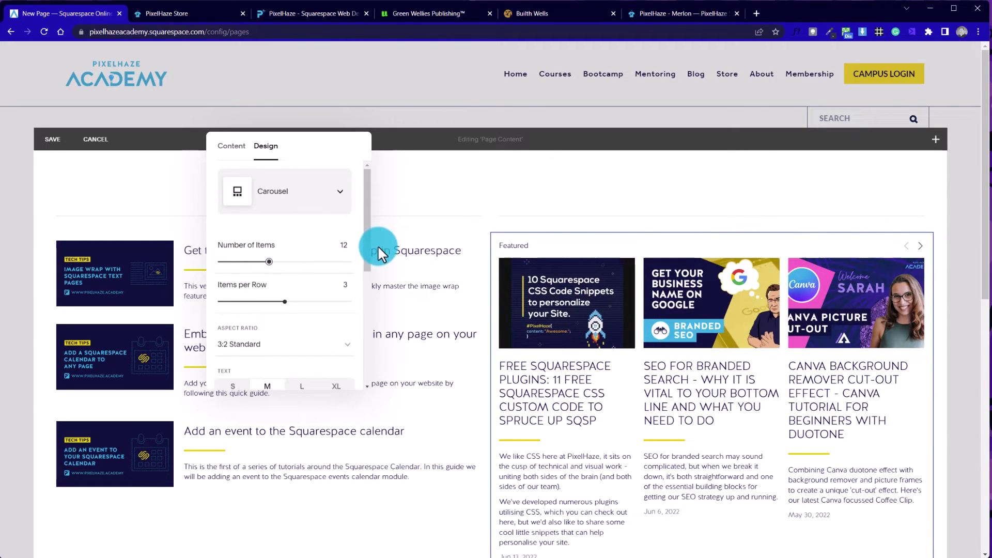
{"action": "mouse_move", "coordinate": [284, 301]}
{"action": "left_mouse_down"}
{"action": "mouse_move", "coordinate": [266, 299]}
{"action": "mouse_move", "coordinate": [285, 301]}
{"action": "left_mouse_up"}
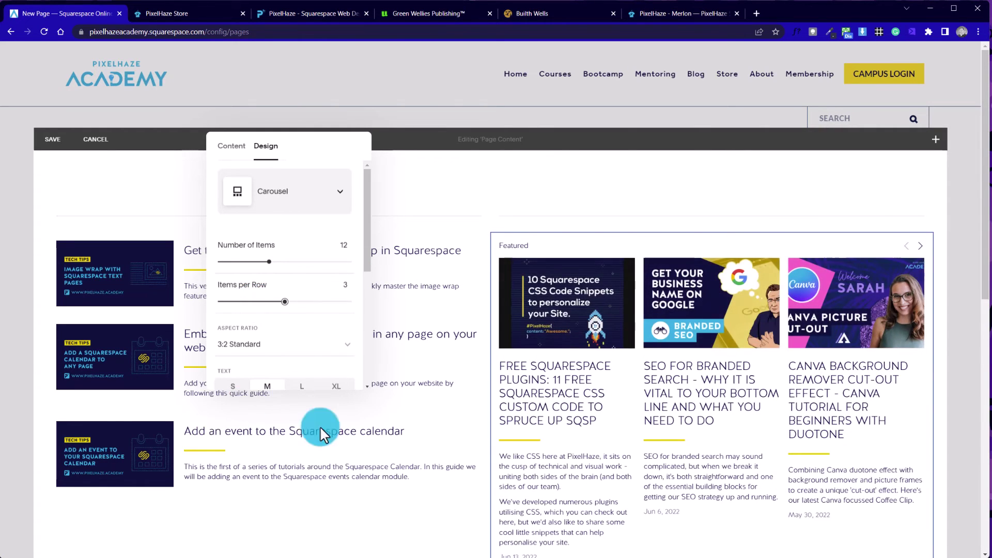
Set the carousel's text size to S and turn Excerpt off
{"action": "left_click_drag", "start_coordinate": [368, 254], "coordinate": [358, 316]}
{"action": "left_click", "coordinate": [220, 251]}
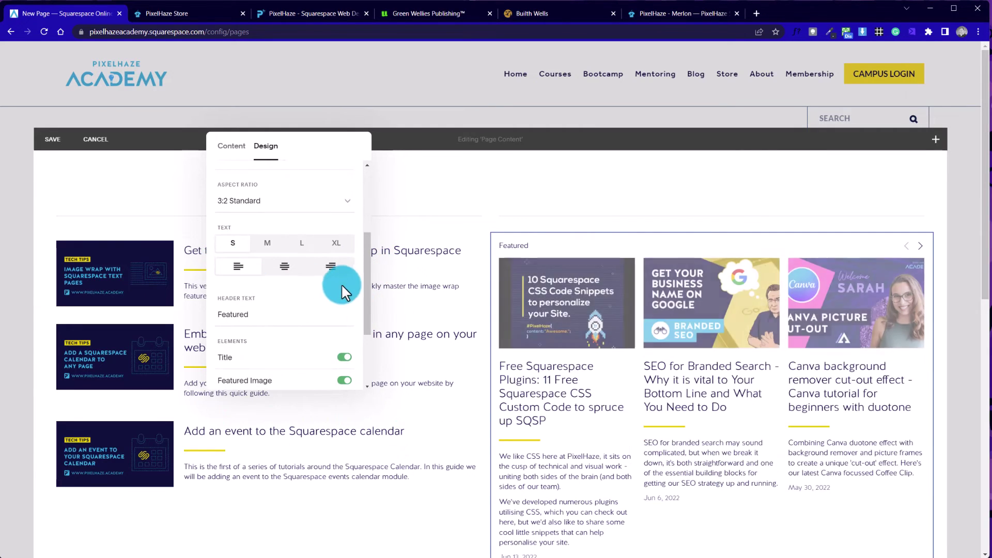
{"action": "left_click_drag", "start_coordinate": [367, 299], "coordinate": [358, 336]}
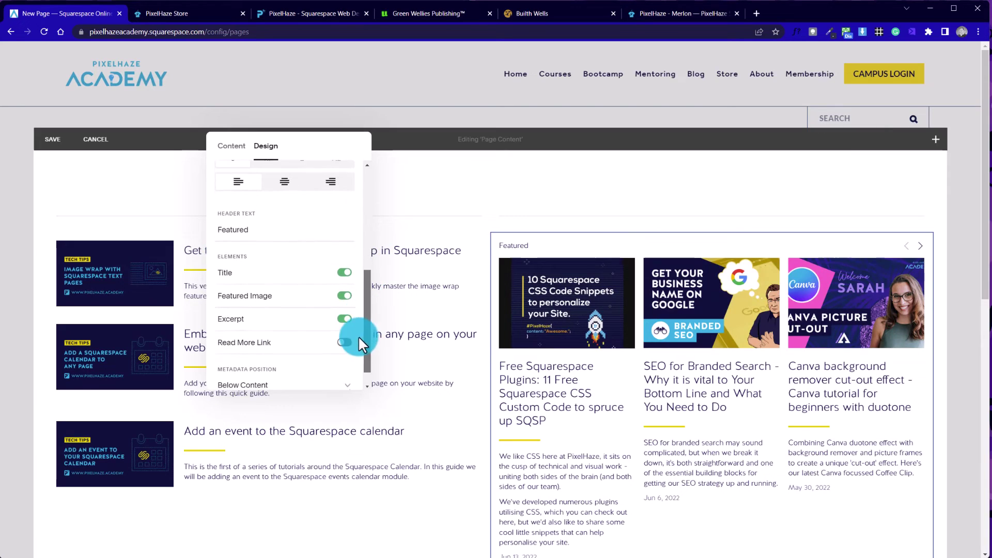
{"action": "left_click", "coordinate": [343, 316]}
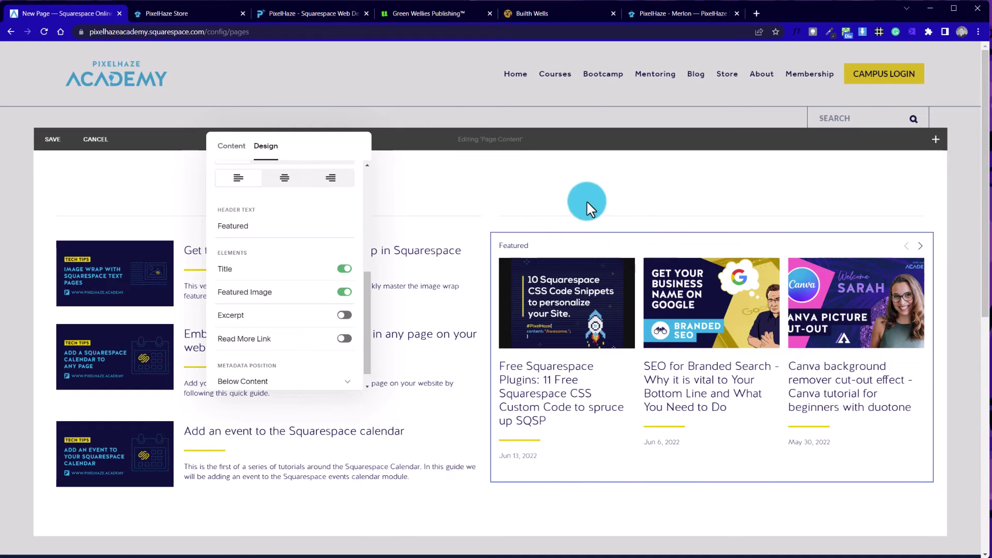
Clear the carousel's Featured header text
{"action": "left_click", "coordinate": [404, 206]}
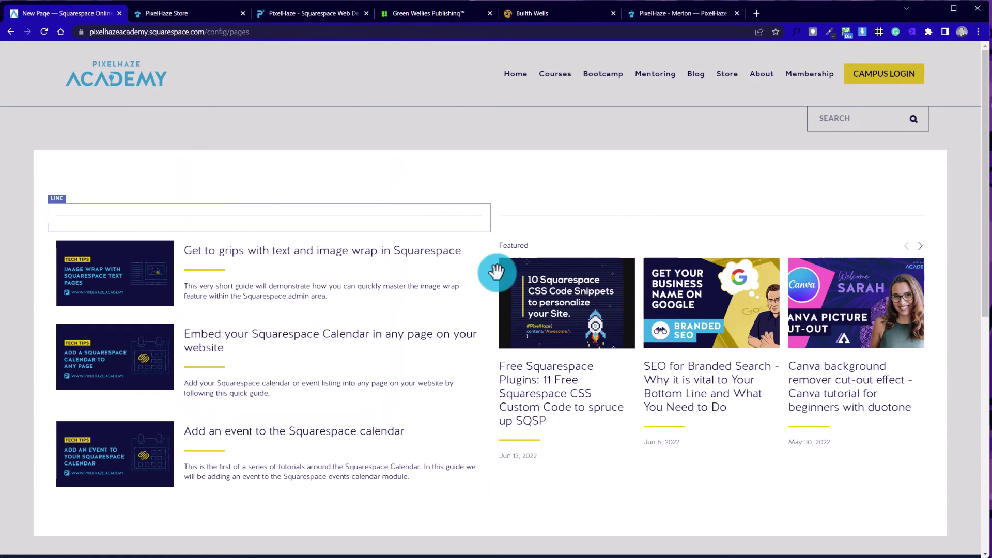
{"action": "left_click", "coordinate": [771, 271]}
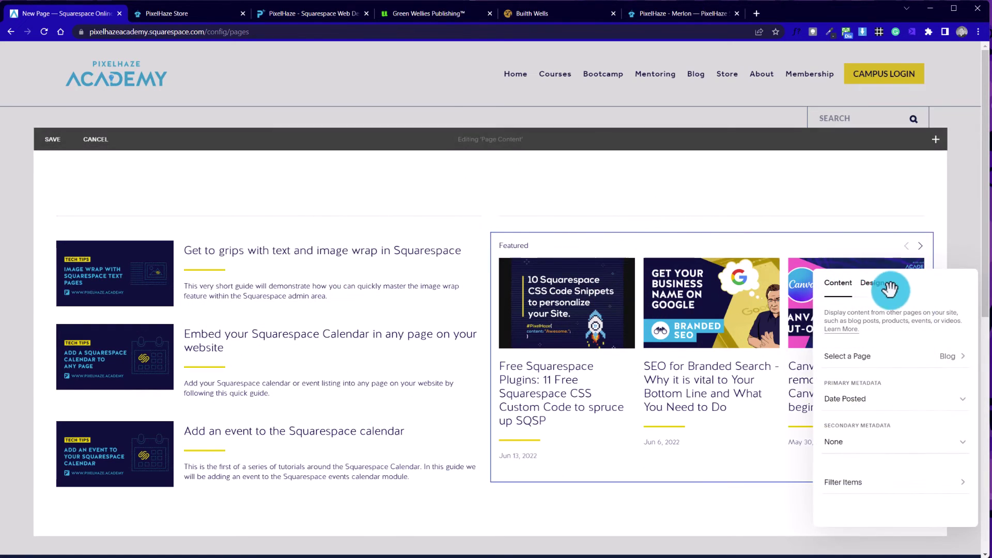
{"action": "left_click_drag", "start_coordinate": [898, 293], "coordinate": [342, 221]}
{"action": "left_click", "coordinate": [318, 212]}
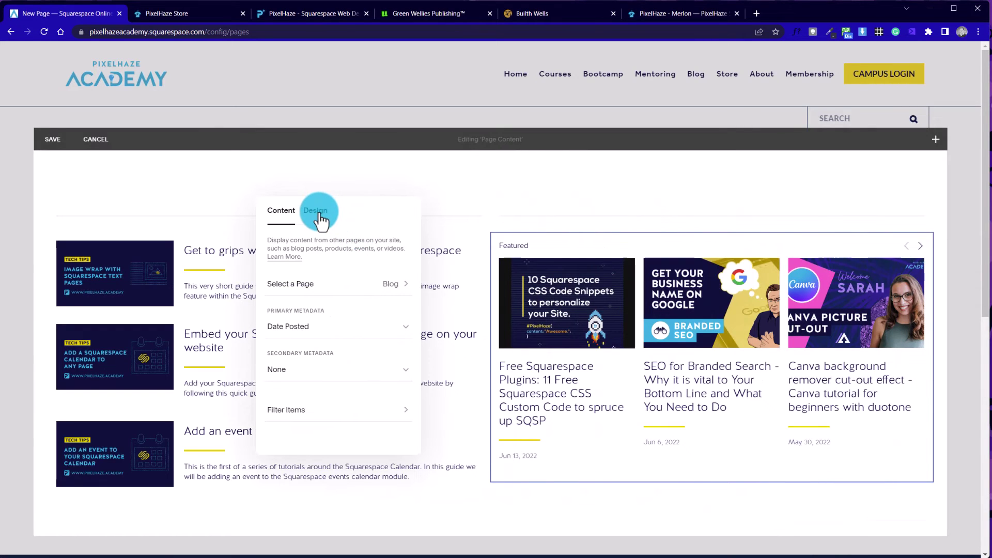
{"action": "scroll", "coordinate": [380, 297], "scroll_direction": "down", "scroll_amount": 3}
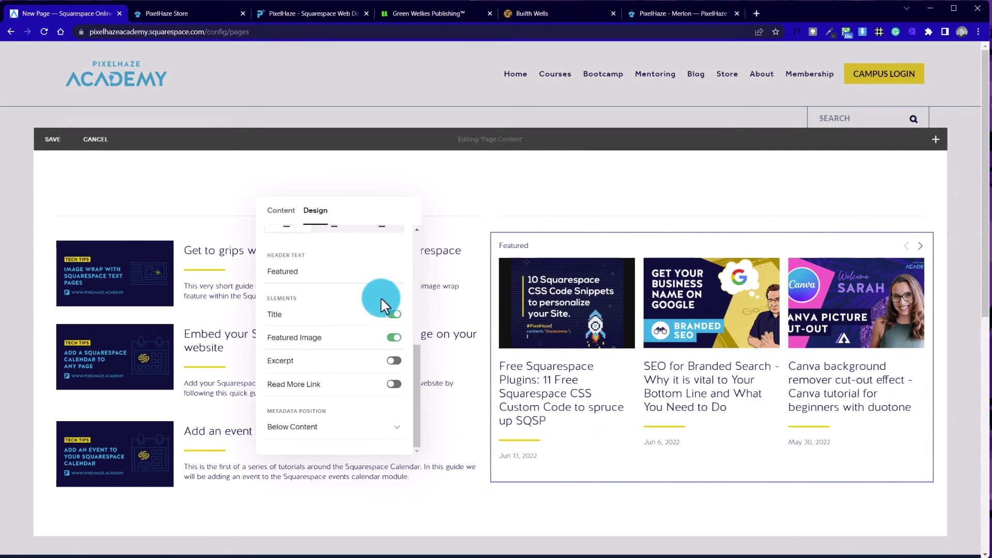
{"action": "left_click", "coordinate": [304, 268]}
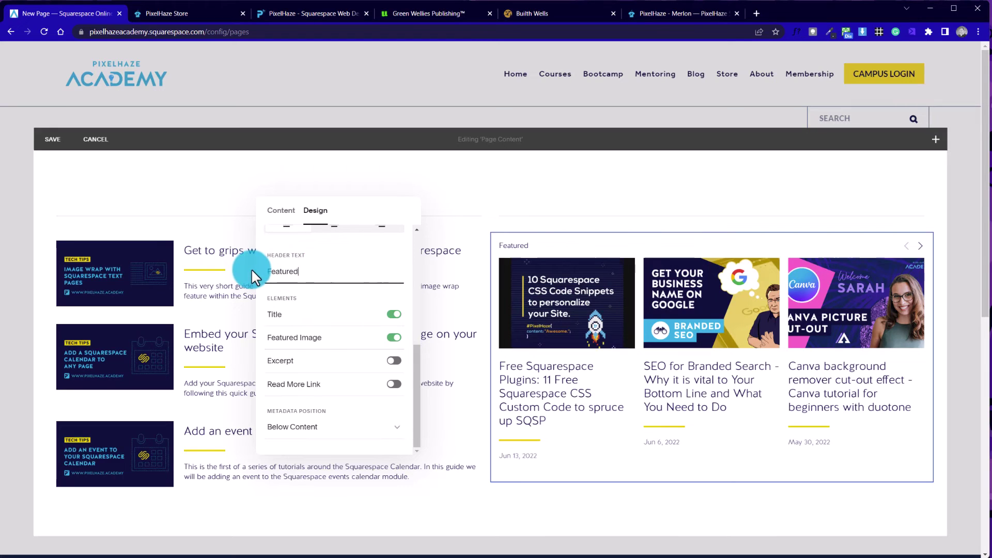
{"action": "key", "text": "BackSpace"}
{"action": "left_click", "coordinate": [482, 201]}
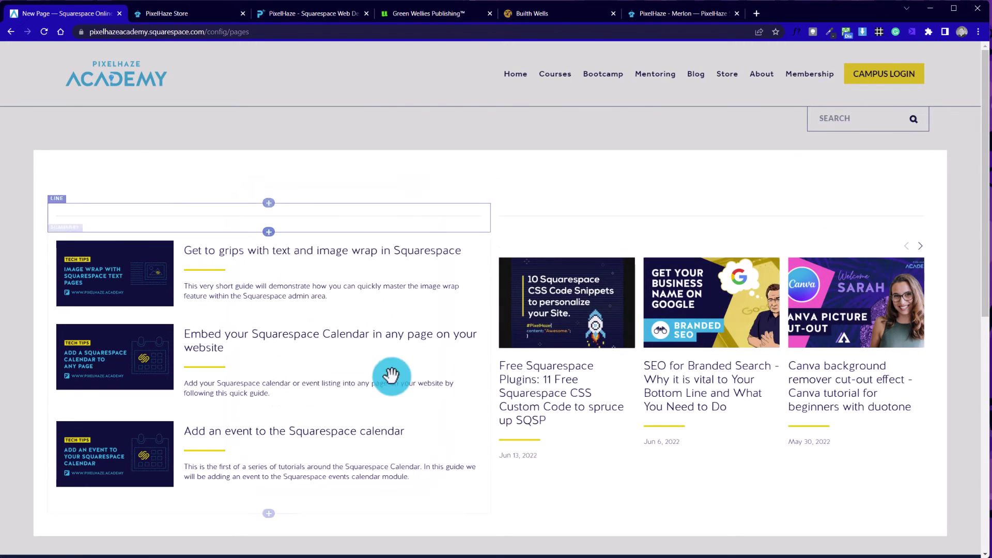
Add a Heading 2 text block reading 'Title' above the Tech Tips list
{"action": "left_click", "coordinate": [268, 232]}
{"action": "left_click", "coordinate": [532, 321]}
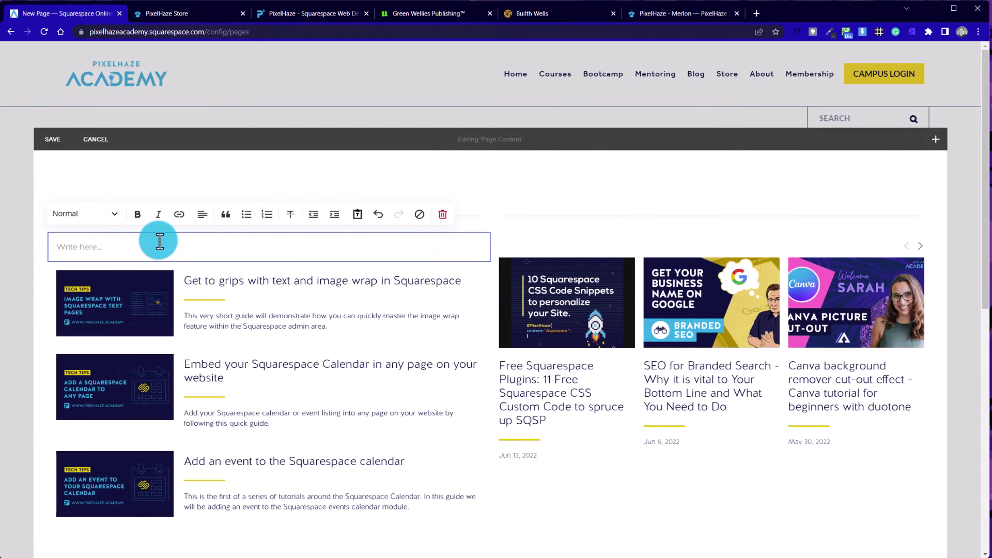
{"action": "type", "text": "Title"}
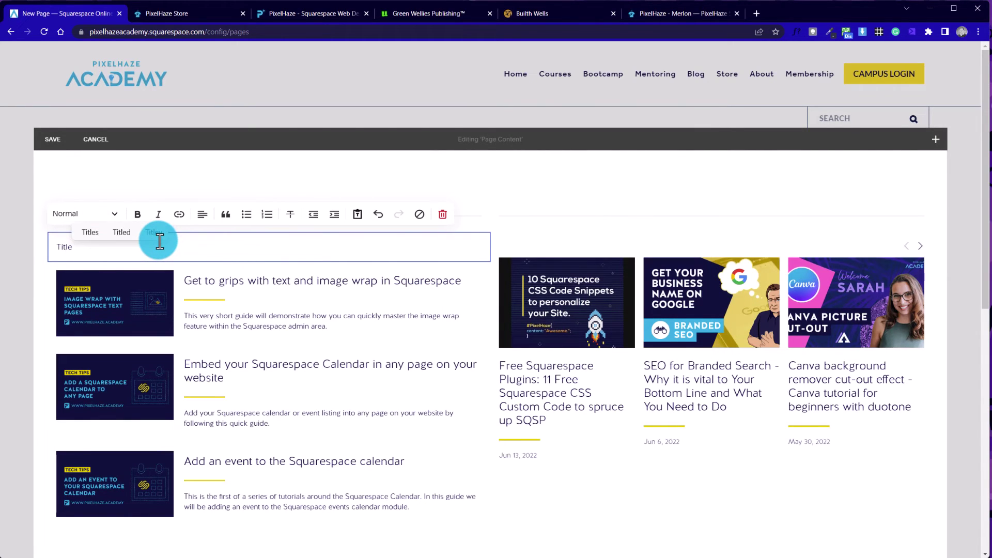
{"action": "left_click", "coordinate": [70, 219]}
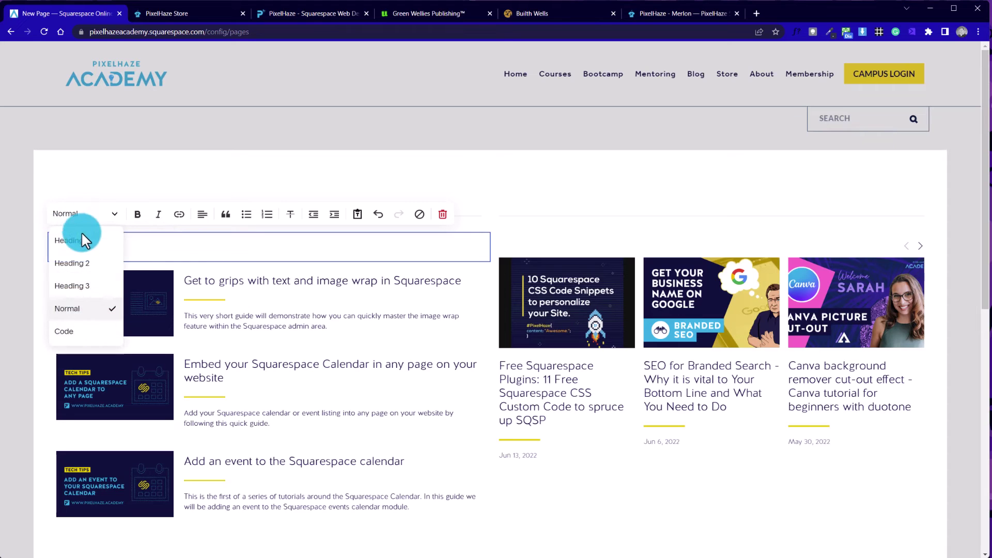
{"action": "left_click", "coordinate": [85, 265]}
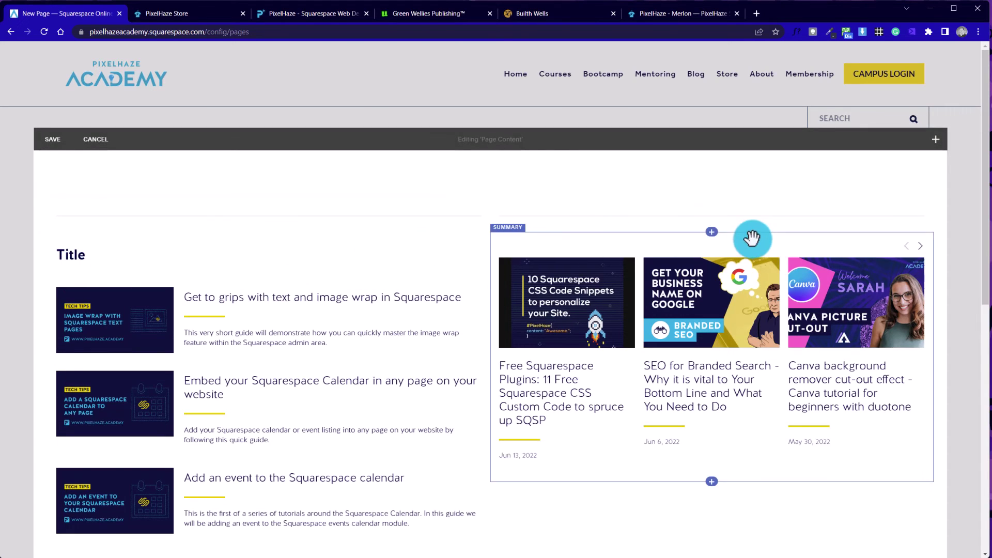
Add a Heading 2 text block reading 'Title' above the blog carousel
{"action": "left_click", "coordinate": [711, 231]}
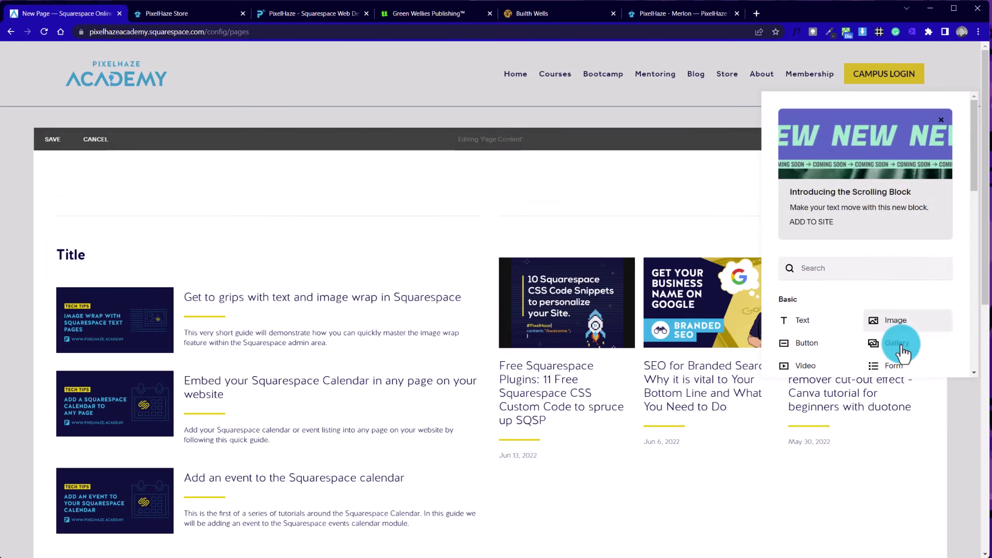
{"action": "scroll", "coordinate": [902, 353], "scroll_direction": "down", "scroll_amount": 3}
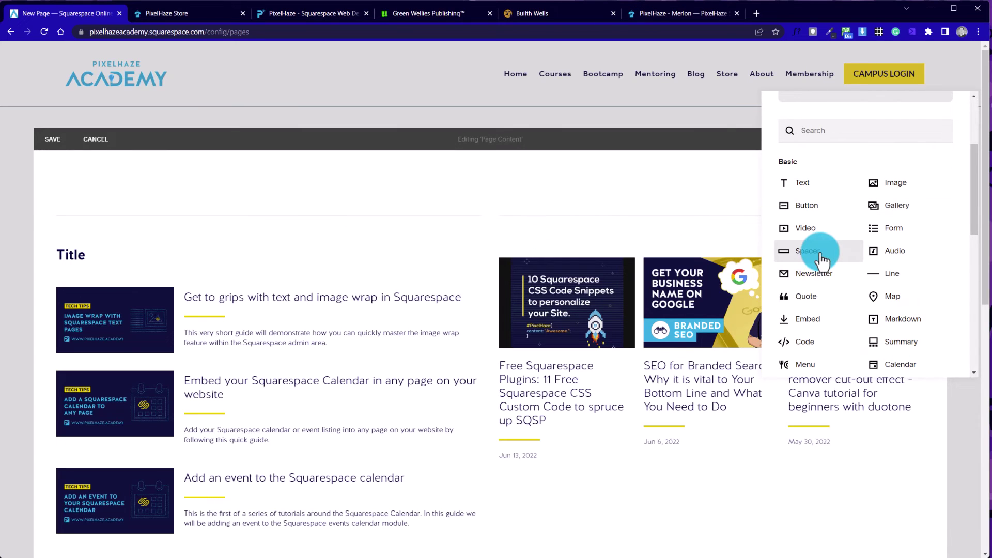
{"action": "left_click", "coordinate": [816, 184]}
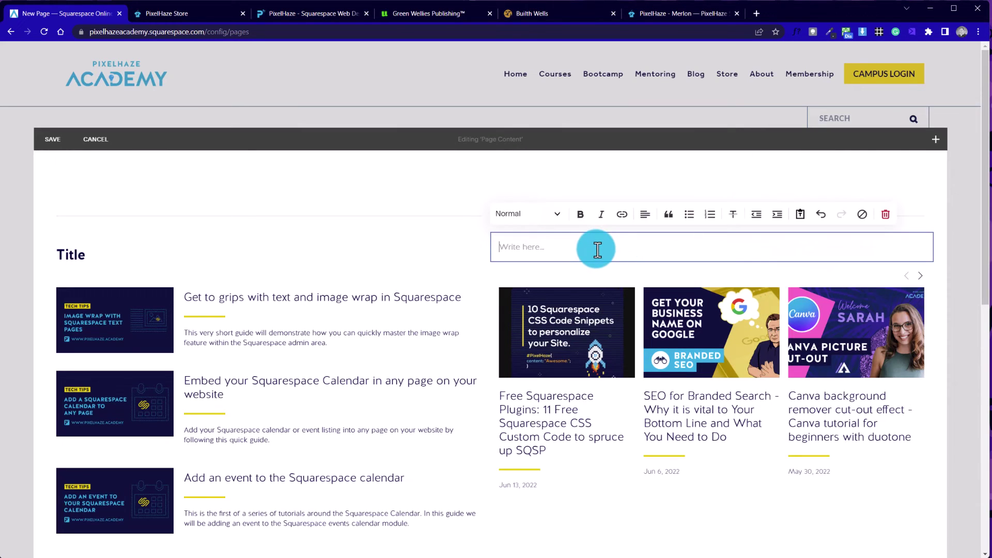
{"action": "type", "text": "Title"}
{"action": "left_click", "coordinate": [508, 222]}
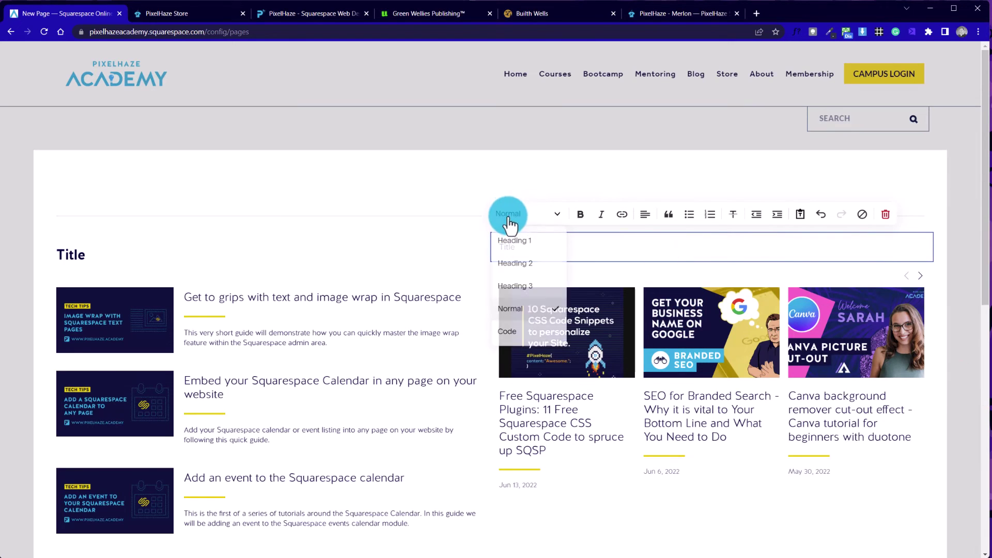
{"action": "left_click", "coordinate": [516, 260]}
{"action": "left_click", "coordinate": [310, 187]}
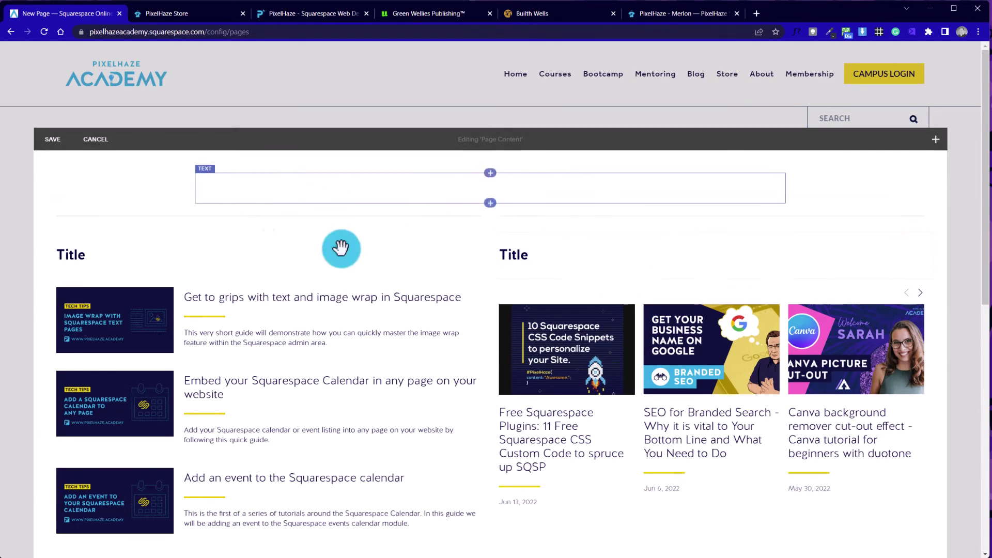
Remove the divider line above the Tech Tips list and trash the carousel's divider line
{"action": "scroll", "coordinate": [366, 321], "scroll_direction": "down", "scroll_amount": 3}
{"action": "scroll", "coordinate": [380, 345], "scroll_direction": "up", "scroll_amount": 3}
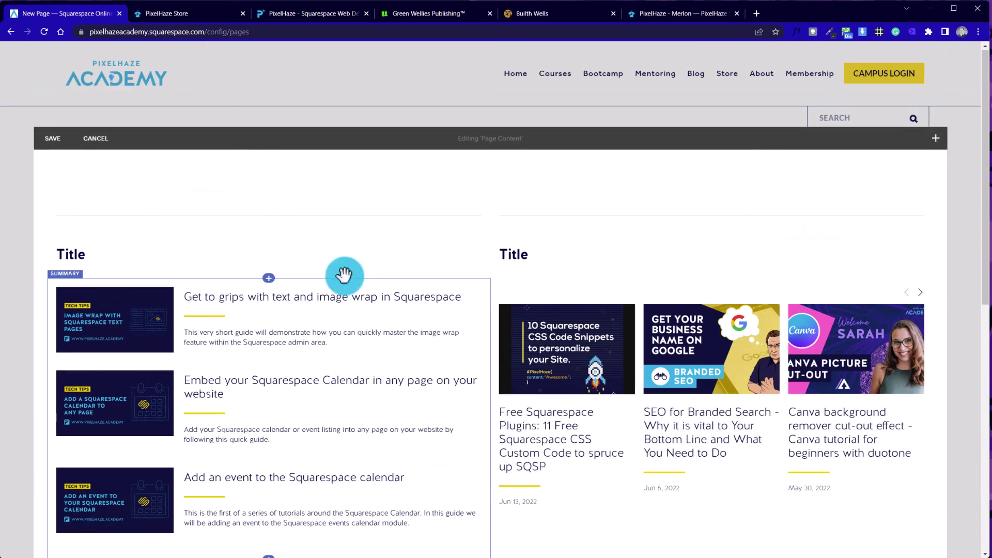
{"action": "left_click", "coordinate": [93, 196]}
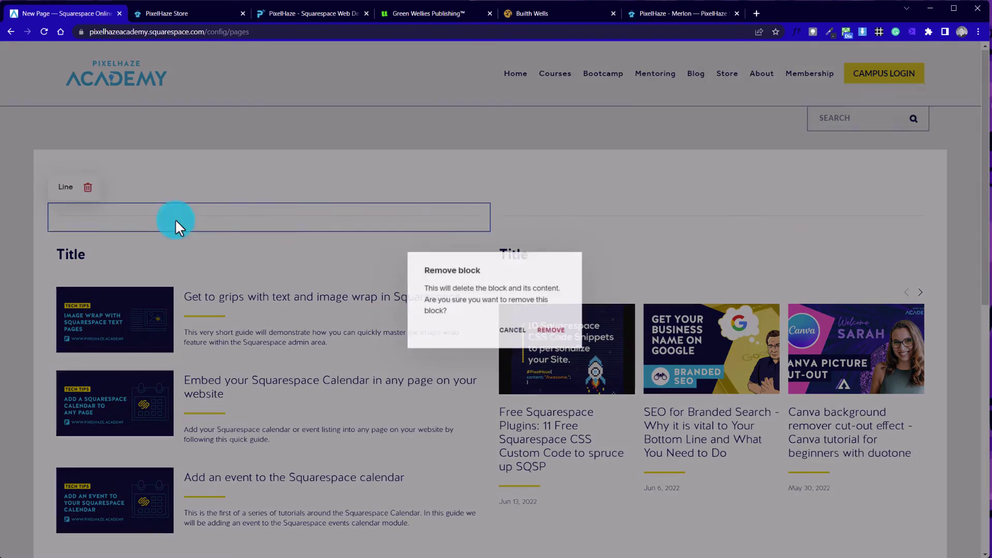
{"action": "left_click", "coordinate": [551, 327]}
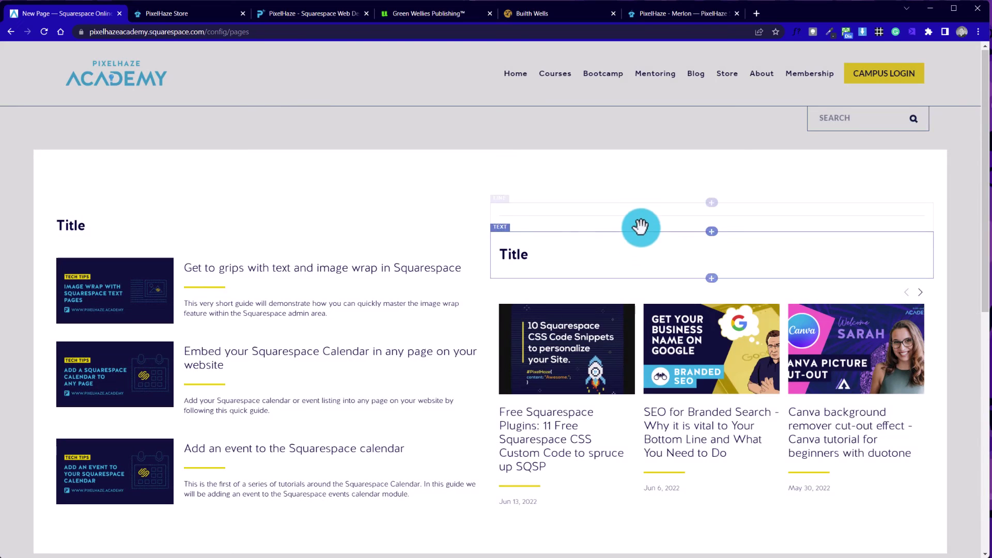
{"action": "left_click", "coordinate": [530, 188]}
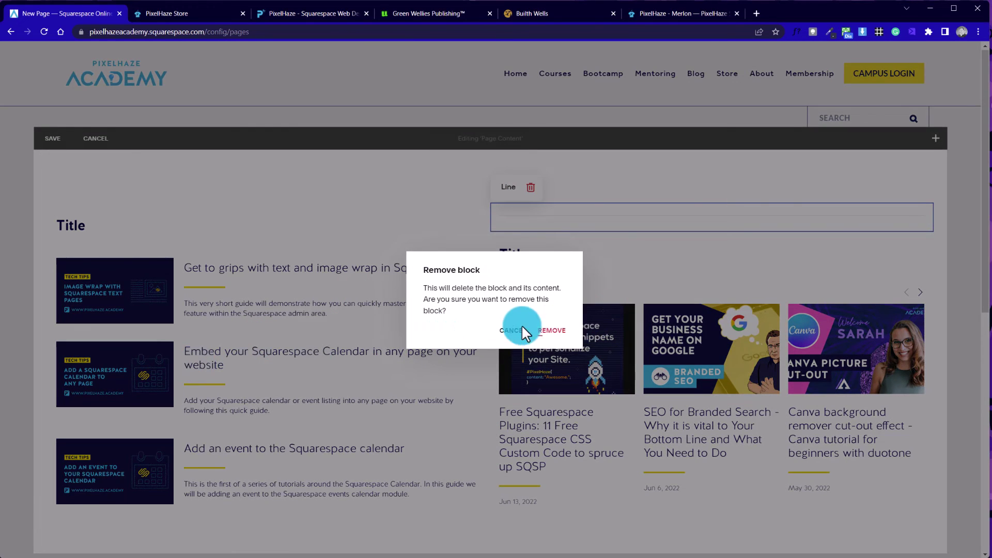
Confirm removing the carousel's divider line and save the page
{"action": "left_click", "coordinate": [551, 331]}
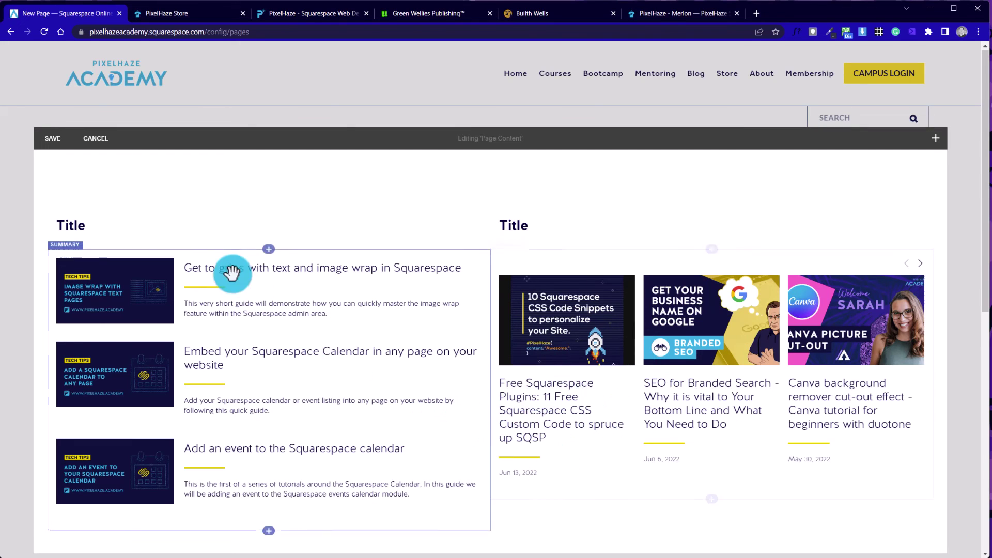
{"action": "left_click", "coordinate": [67, 153]}
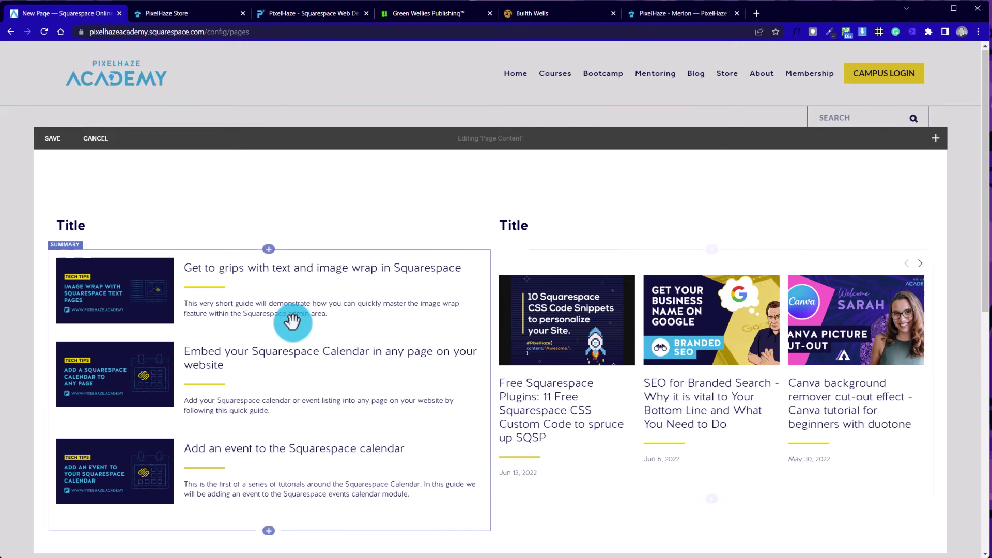